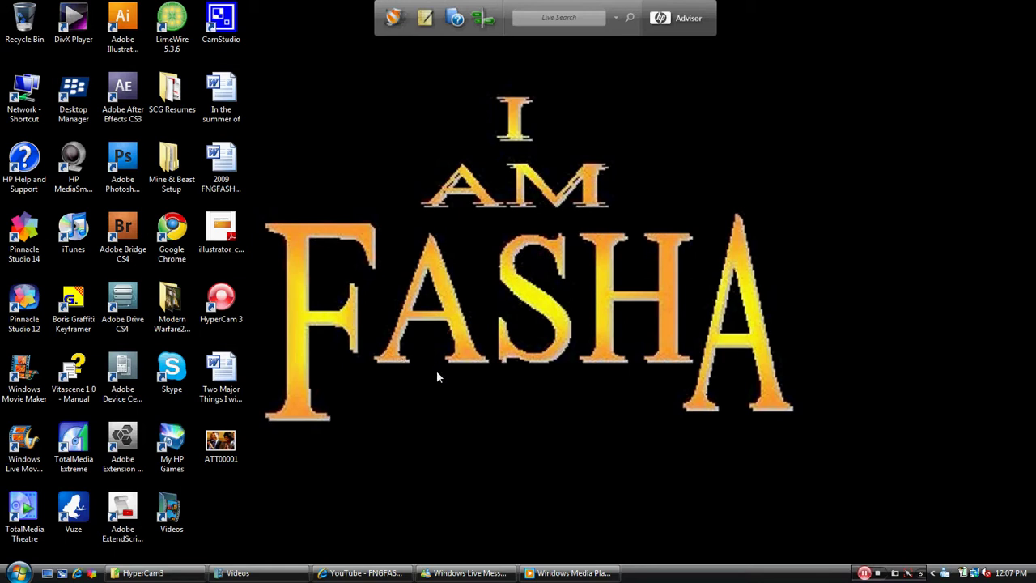
pyautogui.click(559, 573)
pyautogui.click(559, 573)
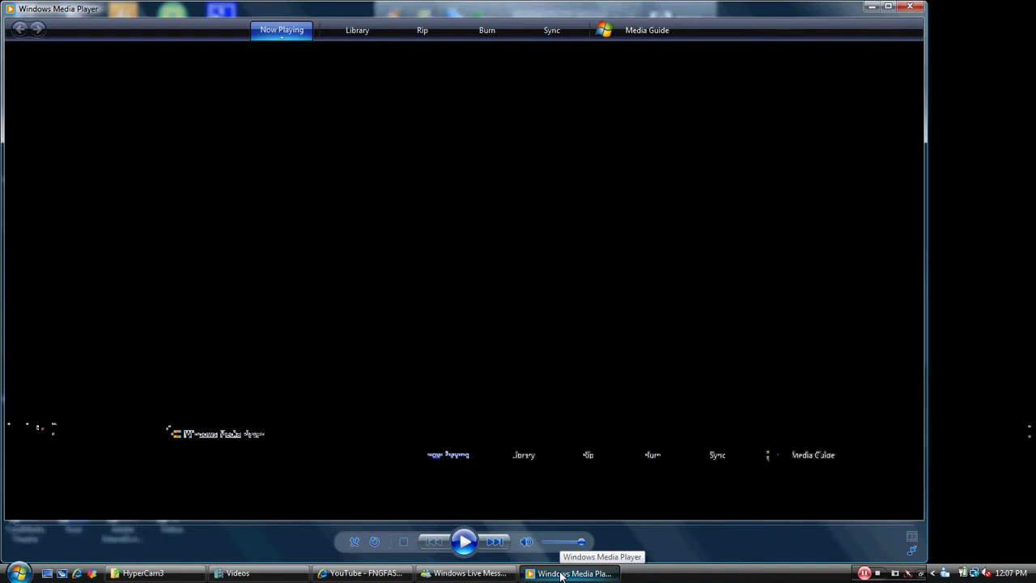
pyautogui.click(561, 575)
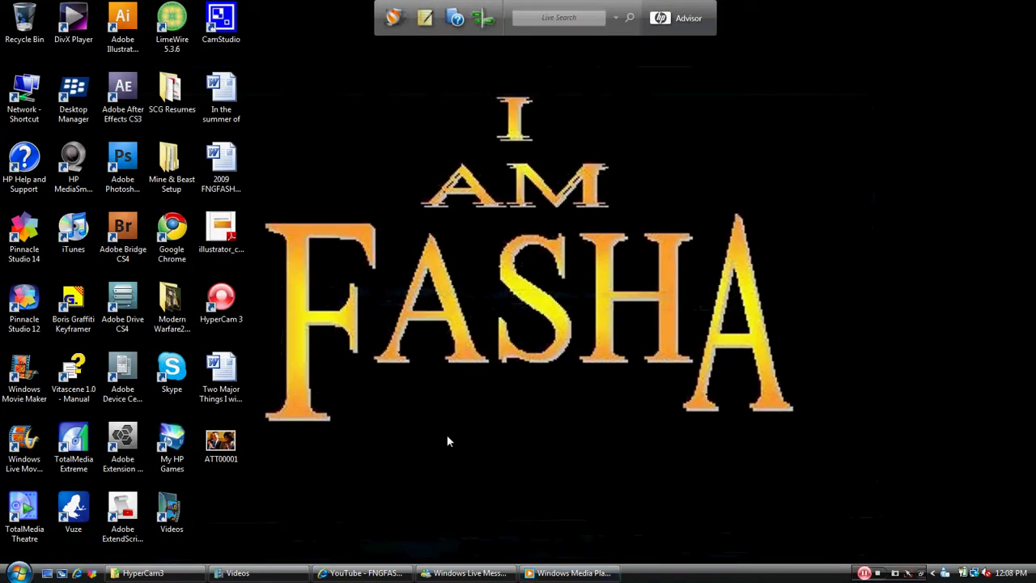
pyautogui.click(368, 574)
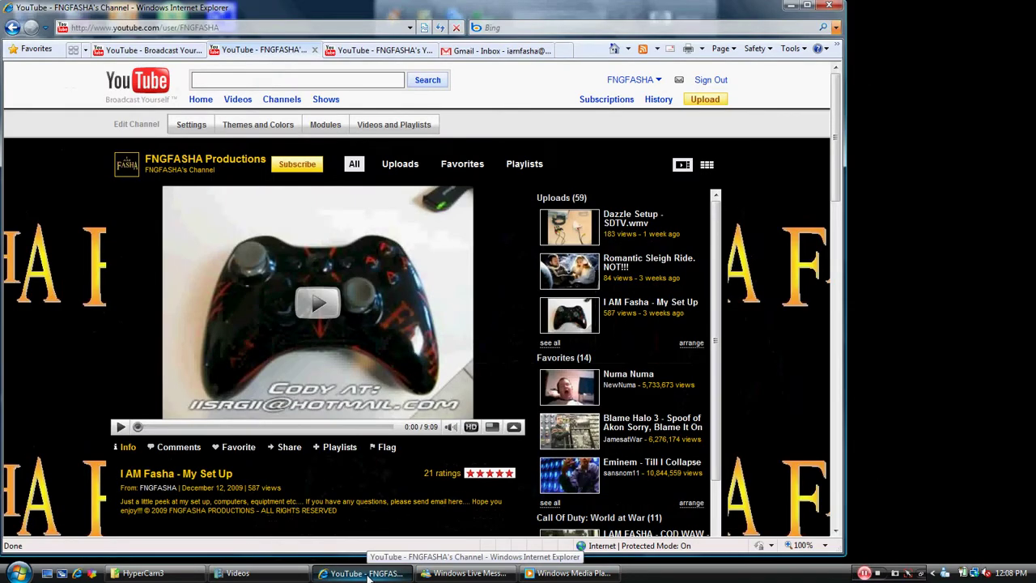
pyautogui.click(369, 575)
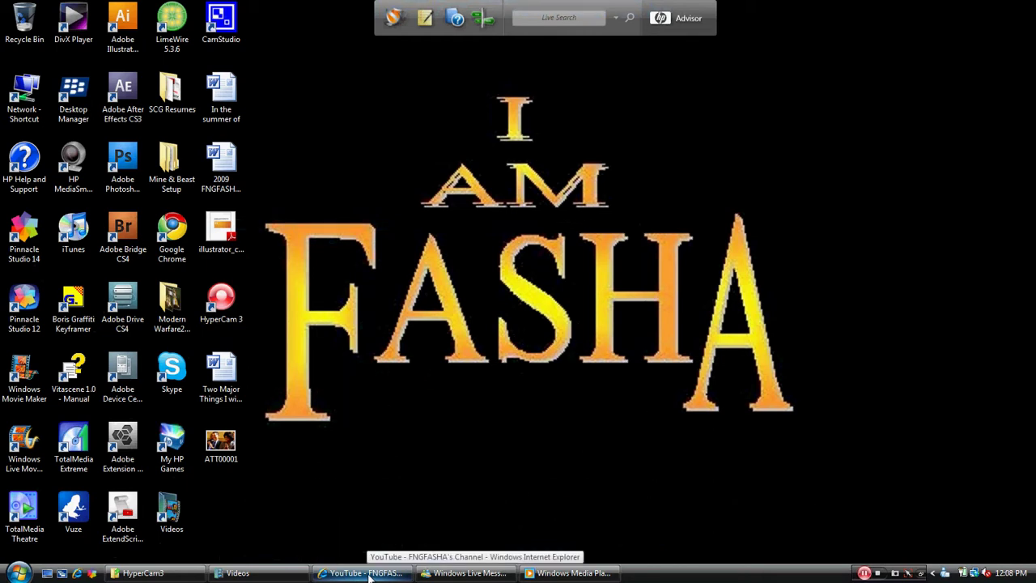
# Step: Preview the High Rise Snipe_0001 clip from the Videos folder and minimize the player and folder windows
pyautogui.click(279, 576)
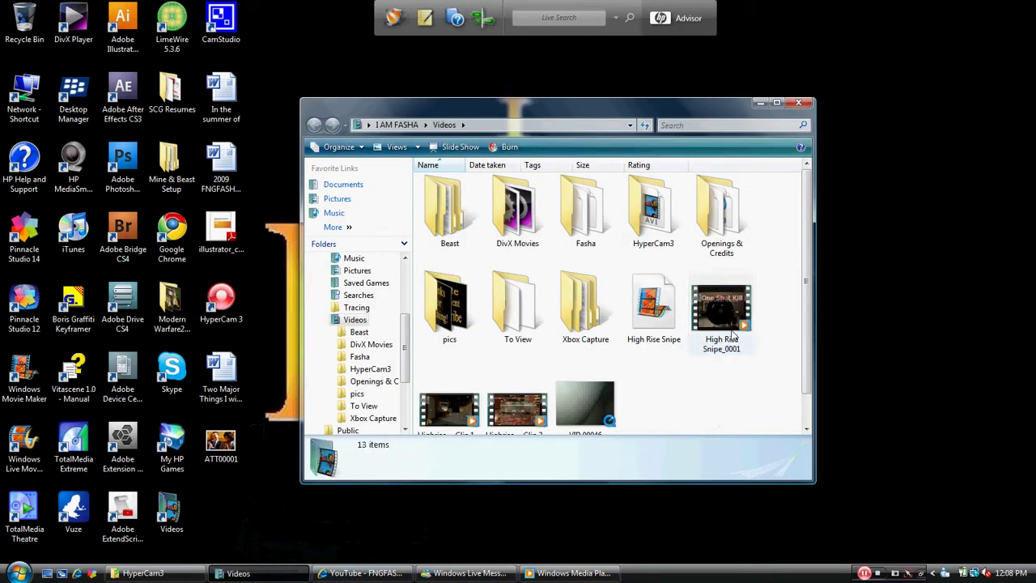
pyautogui.doubleClick(728, 316)
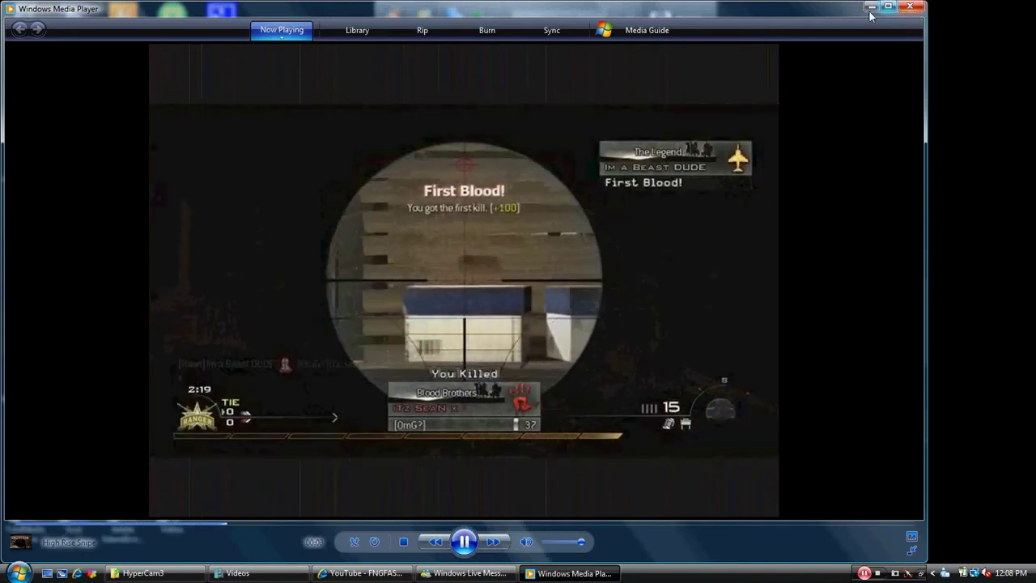
pyautogui.click(871, 7)
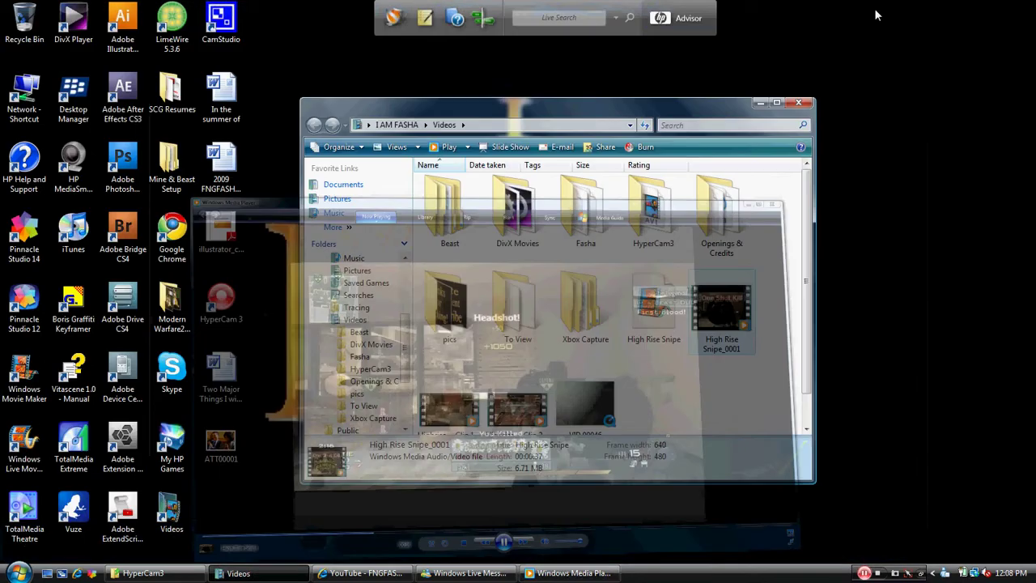
pyautogui.click(762, 105)
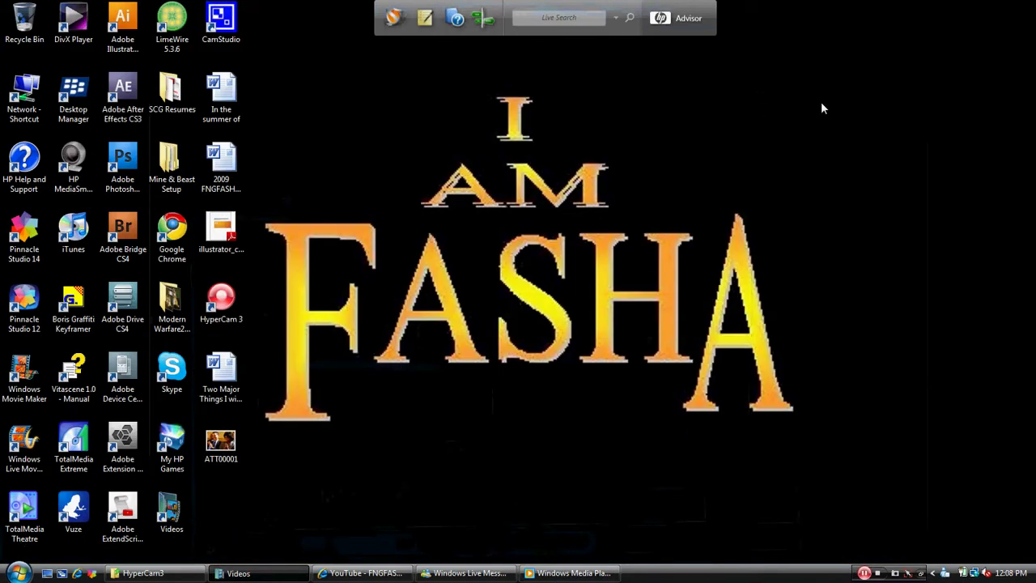
# Step: Switch to YouTube in Internet Explorer and examine the home page from the subscriptions through the Insight statistics
pyautogui.click(366, 575)
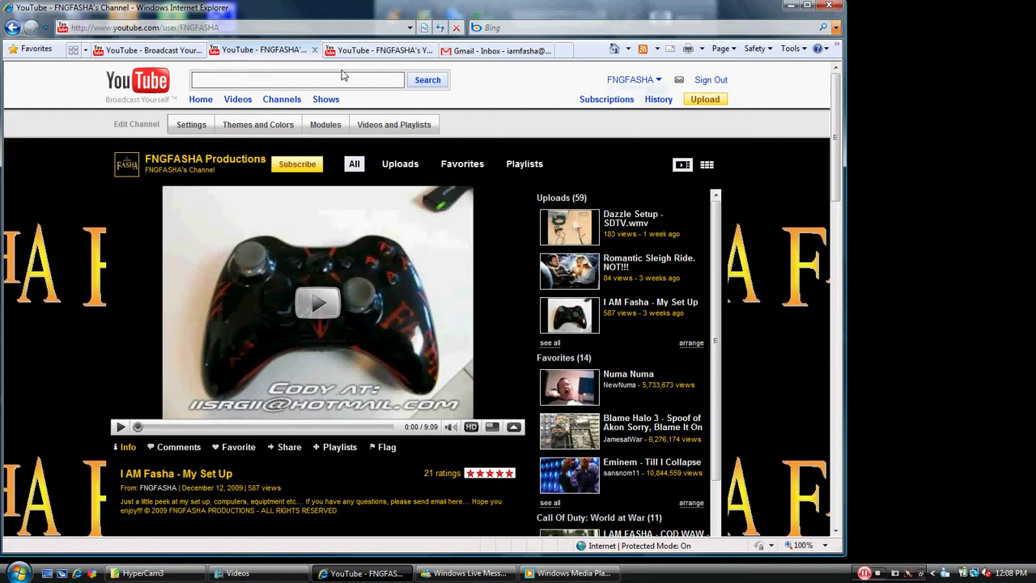
pyautogui.click(183, 50)
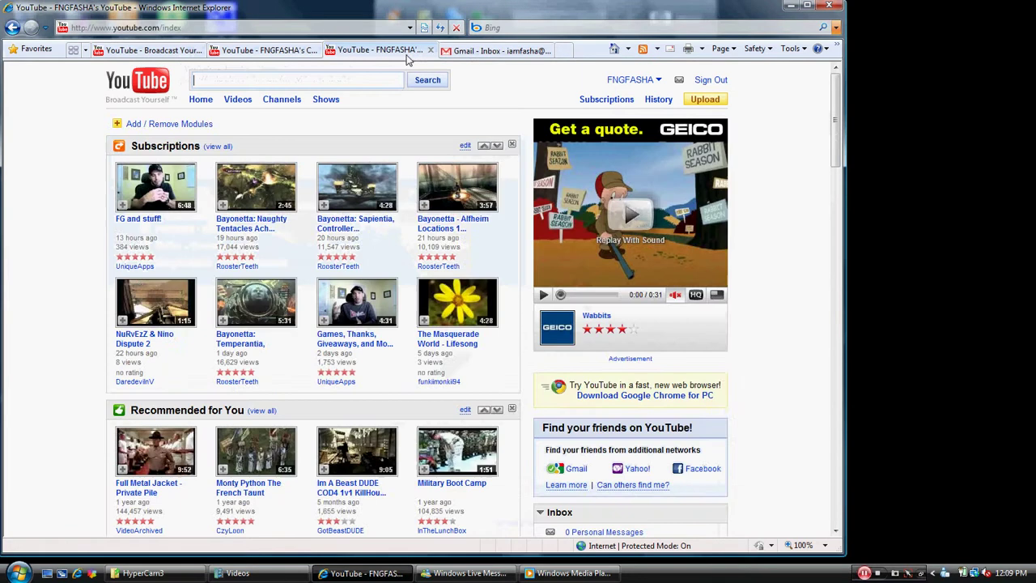
pyautogui.click(404, 52)
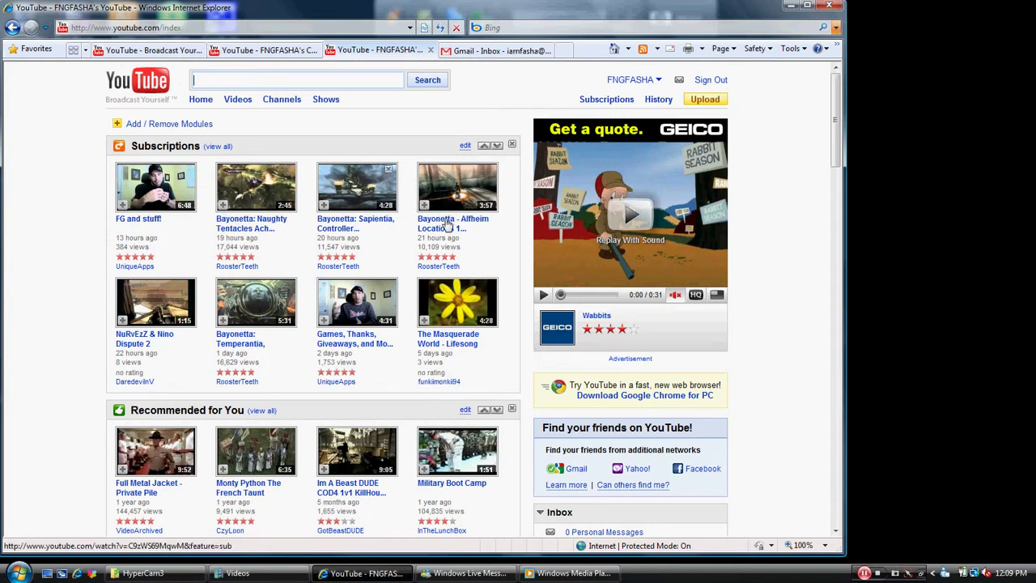
pyautogui.scroll(-3, 396, 368)
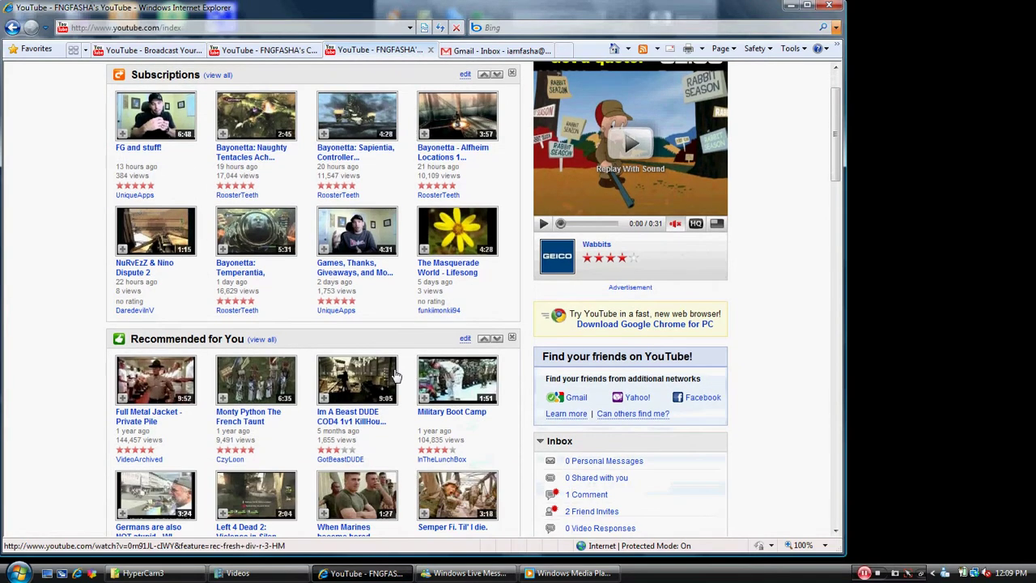
pyautogui.scroll(-2, 166, 308)
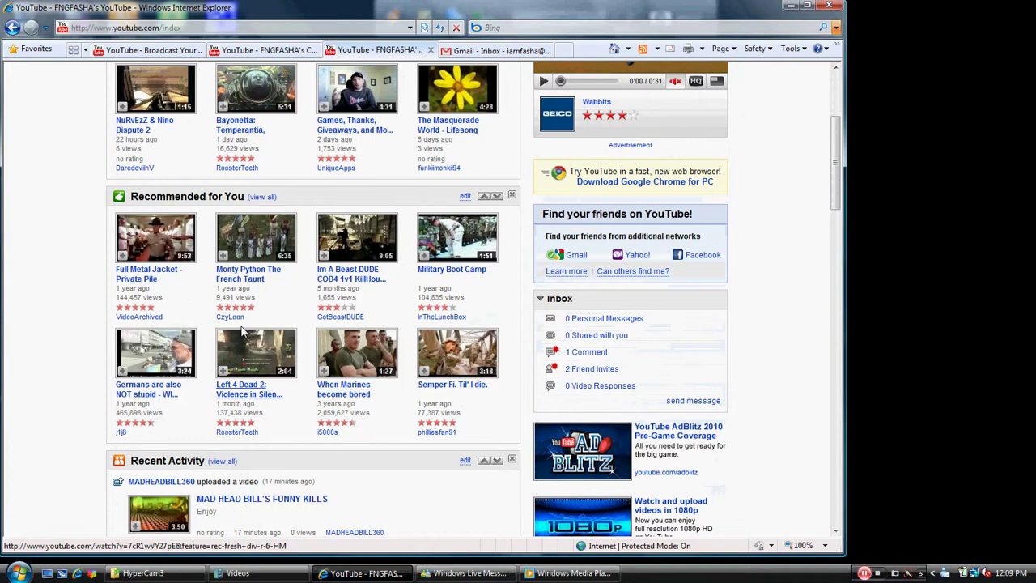
pyautogui.scroll(-5, 567, 396)
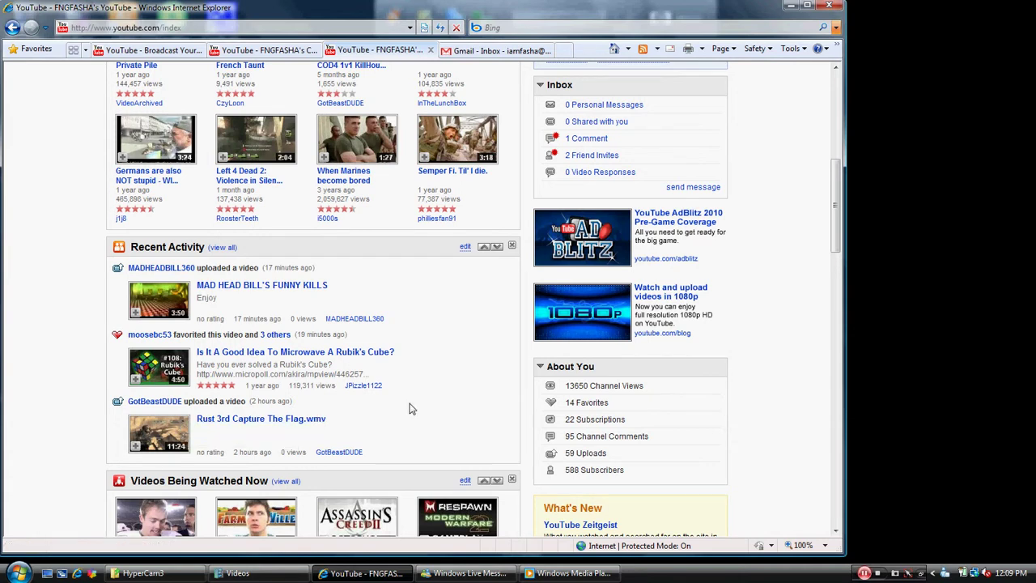
pyautogui.scroll(-3, 409, 409)
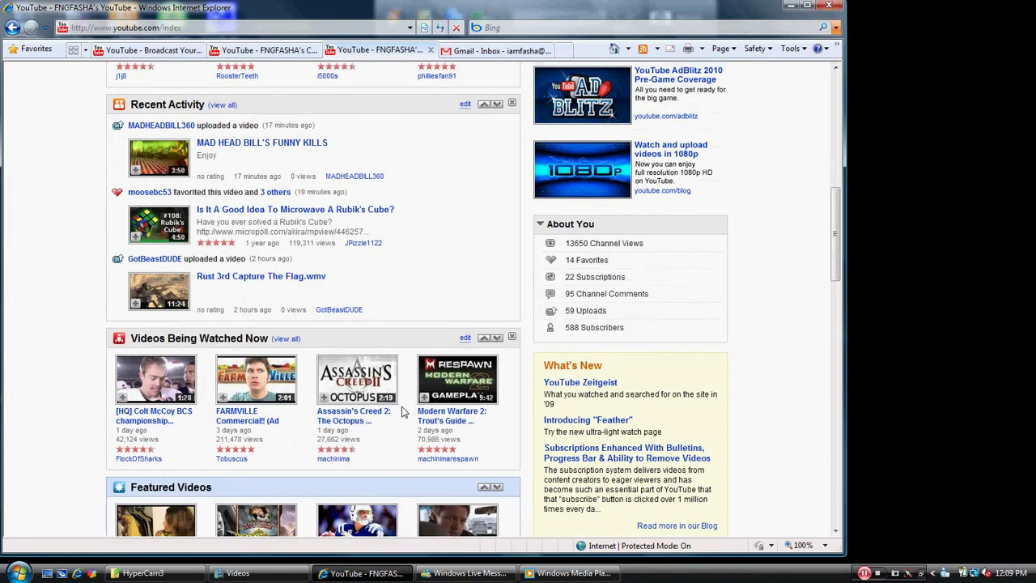
pyautogui.scroll(-3, 410, 413)
pyautogui.scroll(-3, 409, 421)
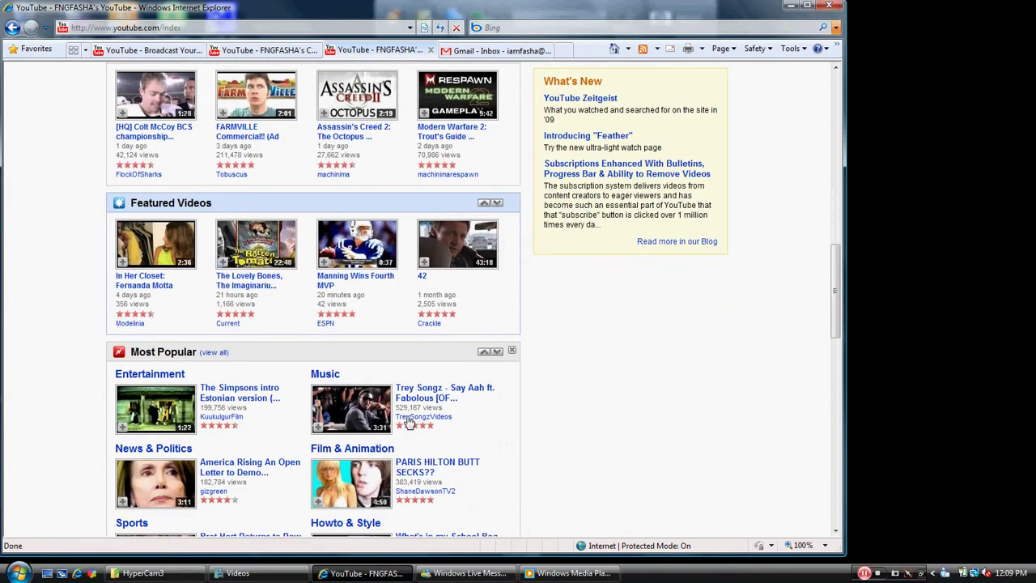
pyautogui.scroll(-13, 410, 421)
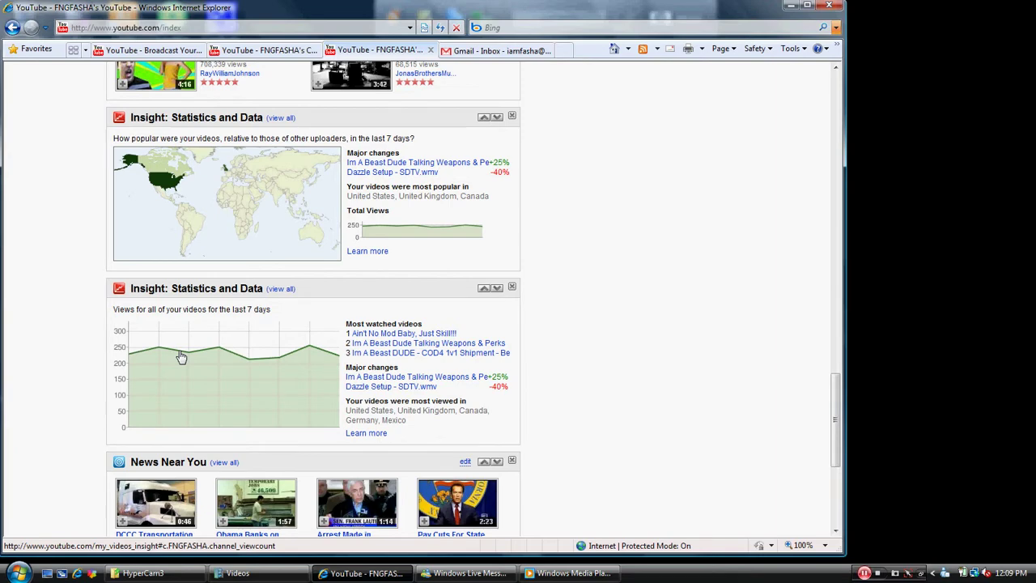
pyautogui.scroll(20, 182, 357)
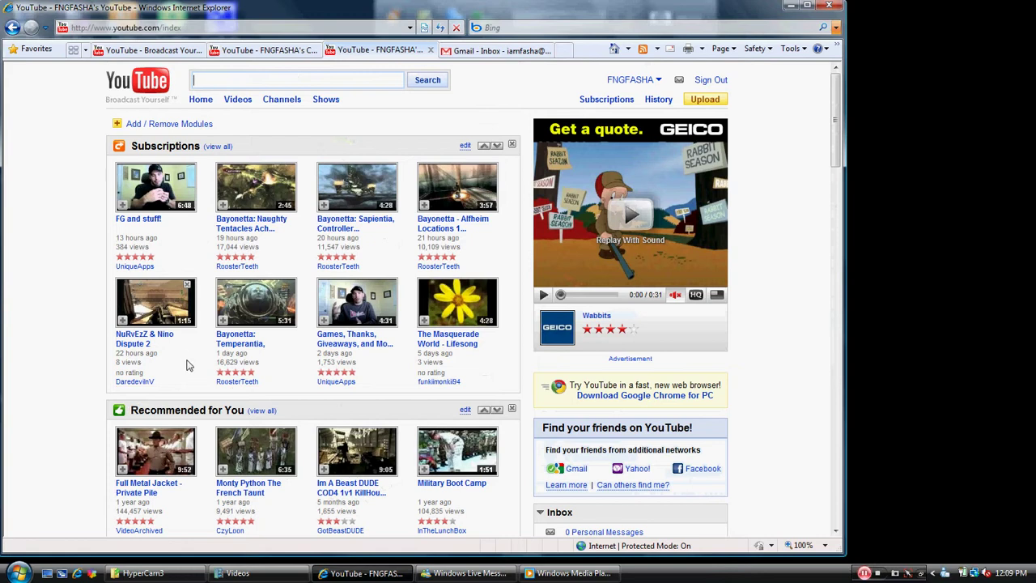
# Step: Open the account's channel page and go from there to the Video File Upload page
pyautogui.click(180, 54)
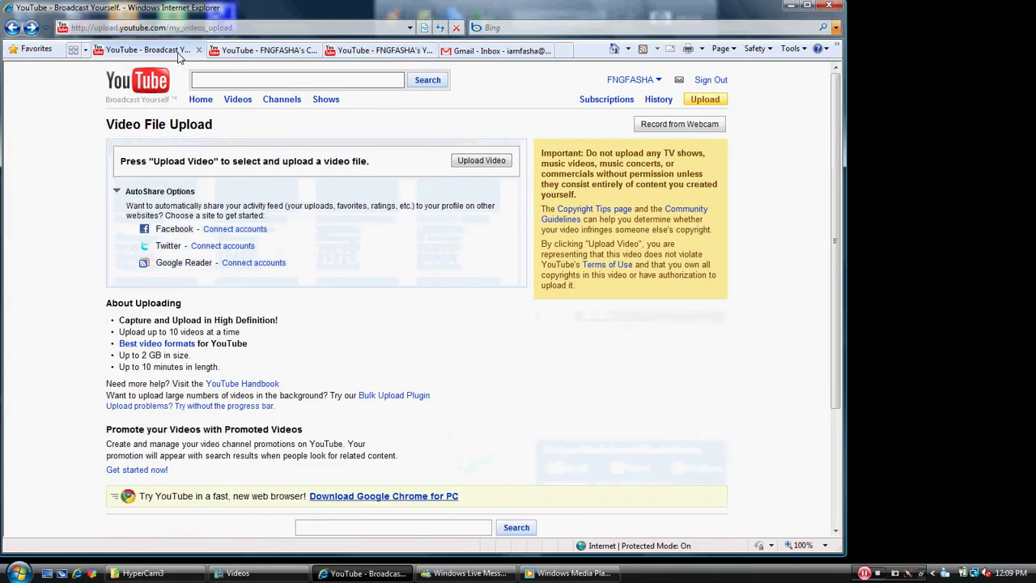
pyautogui.click(627, 81)
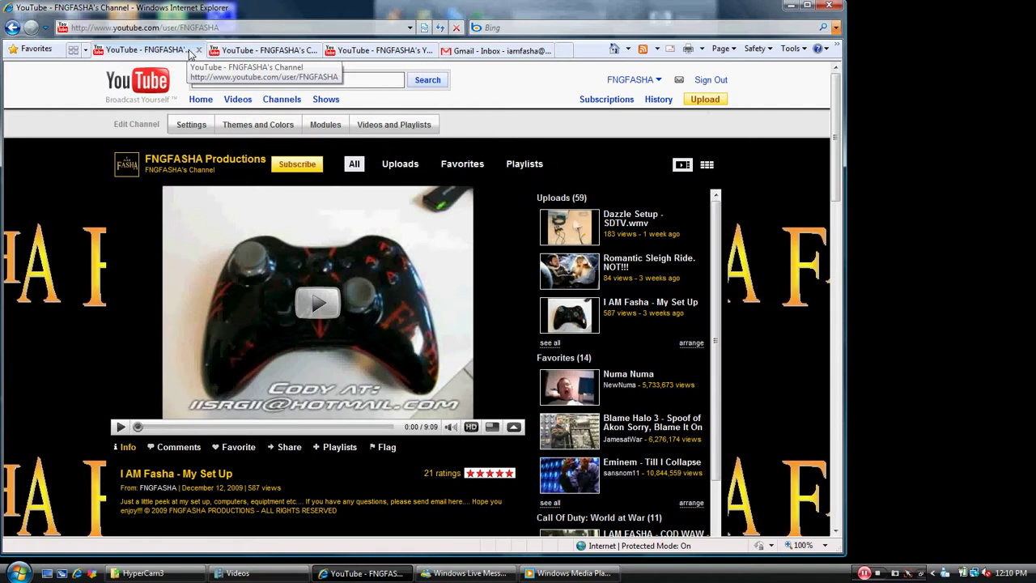
pyautogui.click(703, 103)
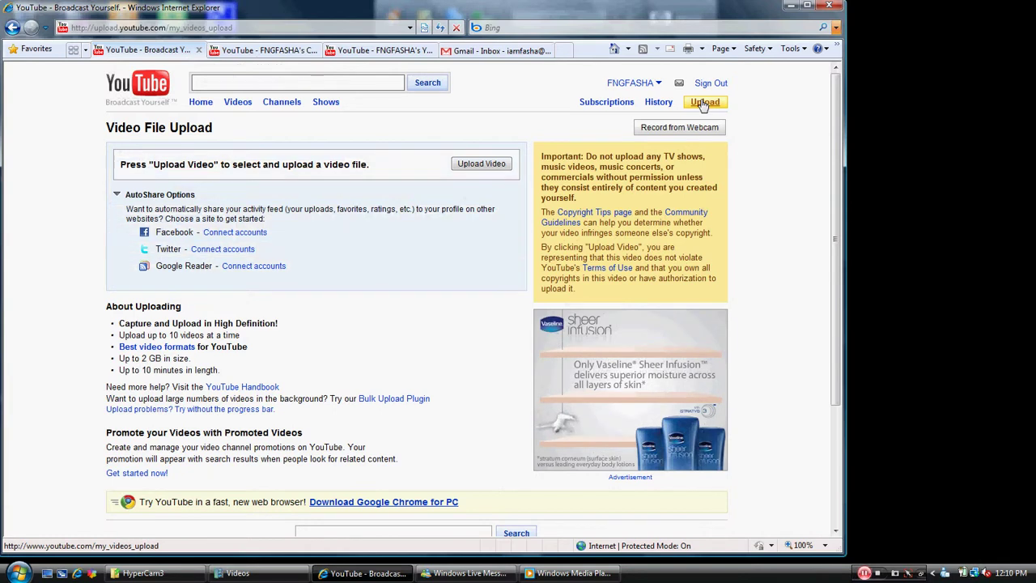
# Step: Upload the High Rise Snipe_0001 video file from the Videos folder on the desktop
pyautogui.click(488, 166)
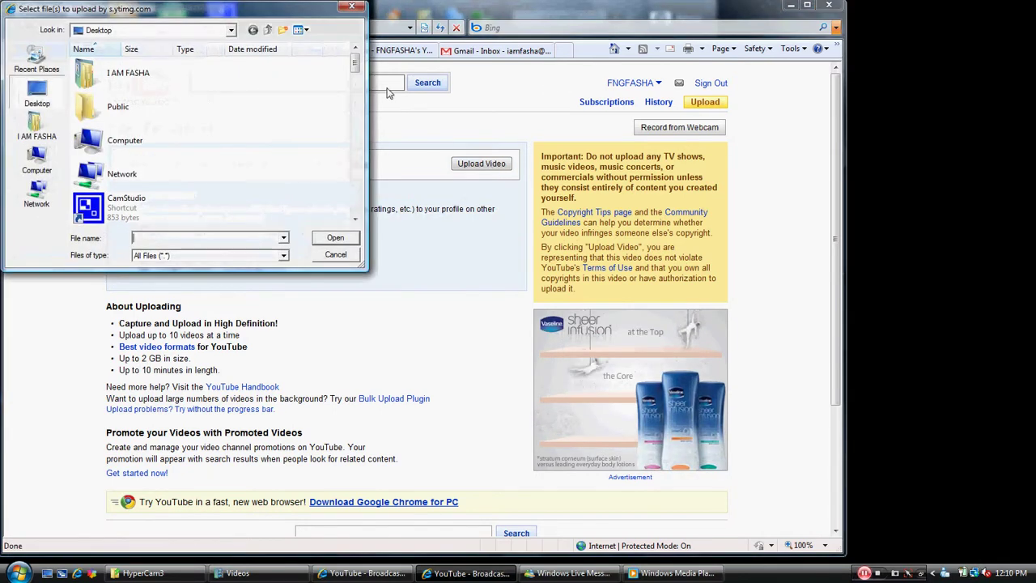
pyautogui.moveTo(354, 65); pyautogui.dragTo(358, 220)
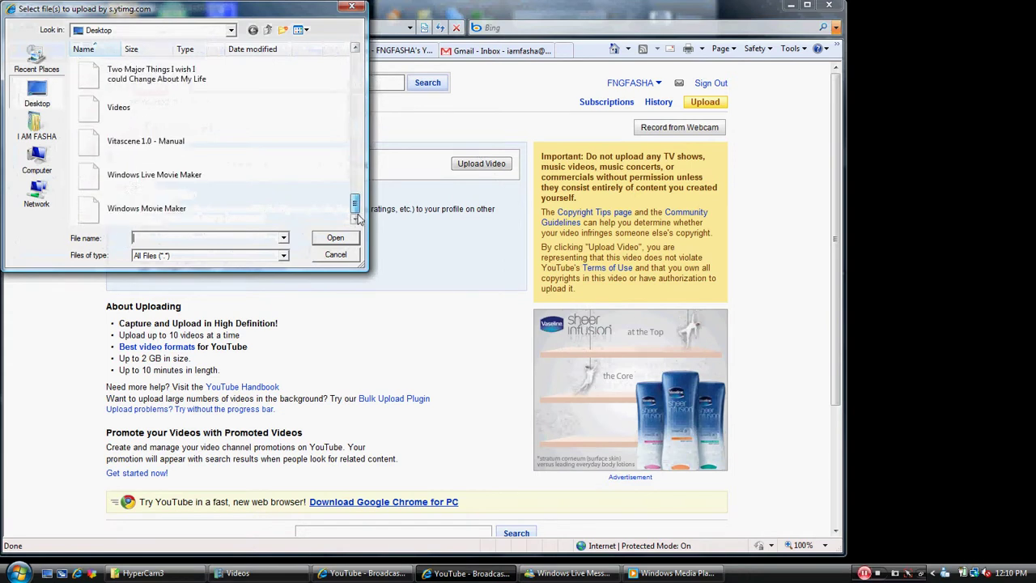
pyautogui.doubleClick(91, 117)
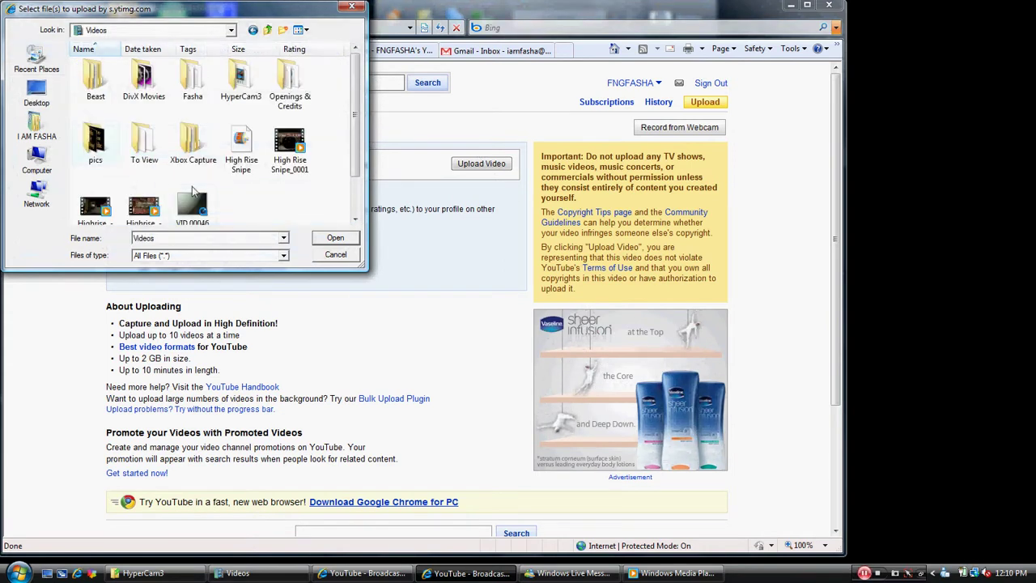
pyautogui.click(289, 149)
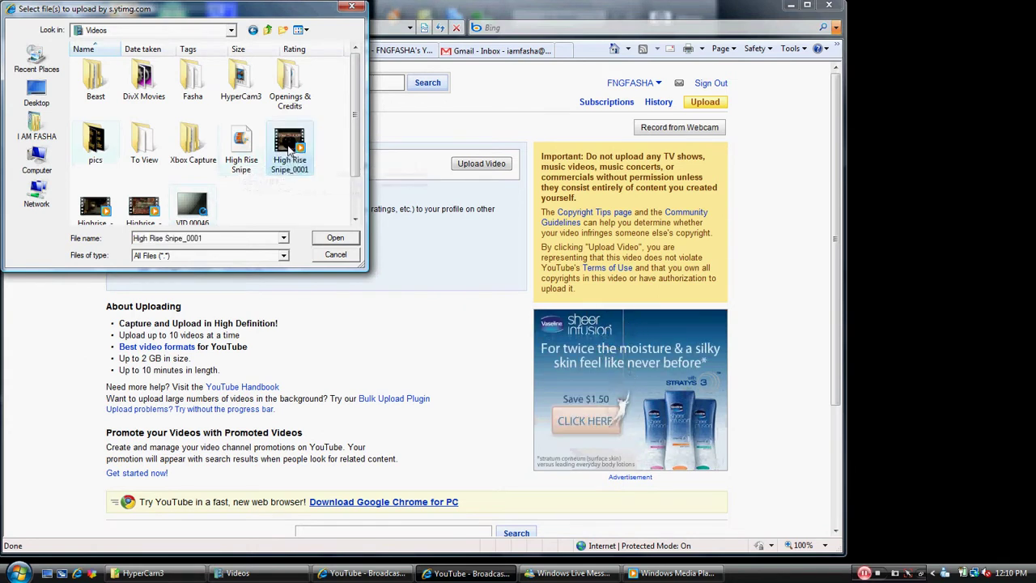
pyautogui.doubleClick(289, 148)
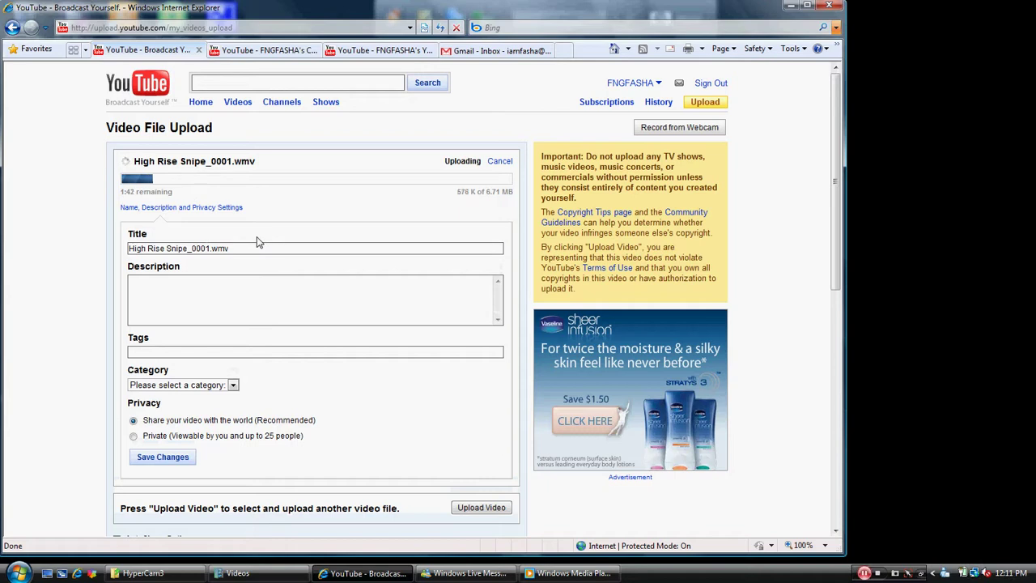
# Step: Set the uploading video's privacy to Private (viewable by up to 25 people) and save the changes
pyautogui.scroll(-2, 260, 235)
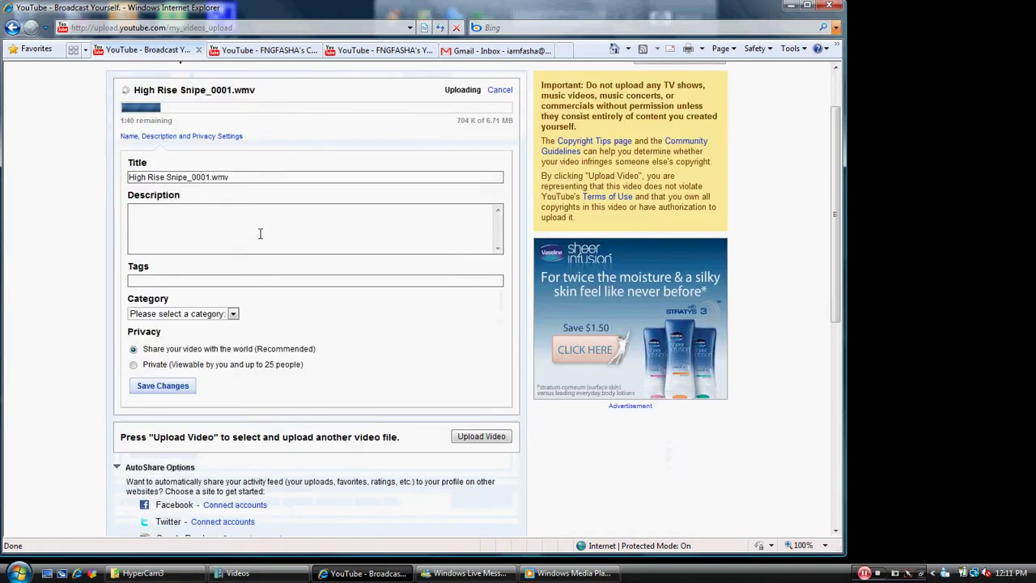
pyautogui.click(134, 366)
pyautogui.click(147, 387)
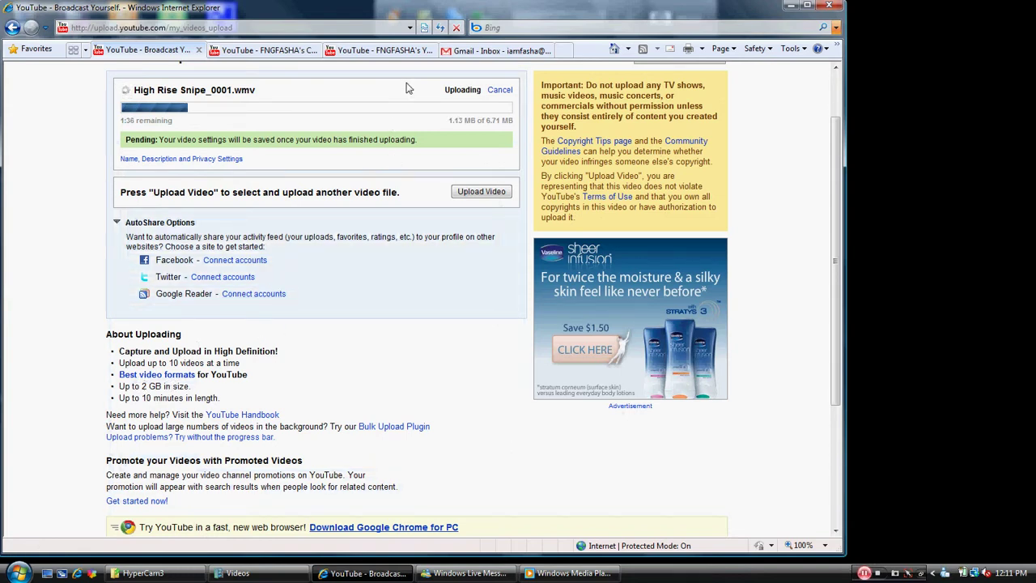
# Step: Open the account's uploaded videos and start editing the details of "Capturing with Pinnacle Dazzle DVD Recorder.avi"
pyautogui.click(421, 60)
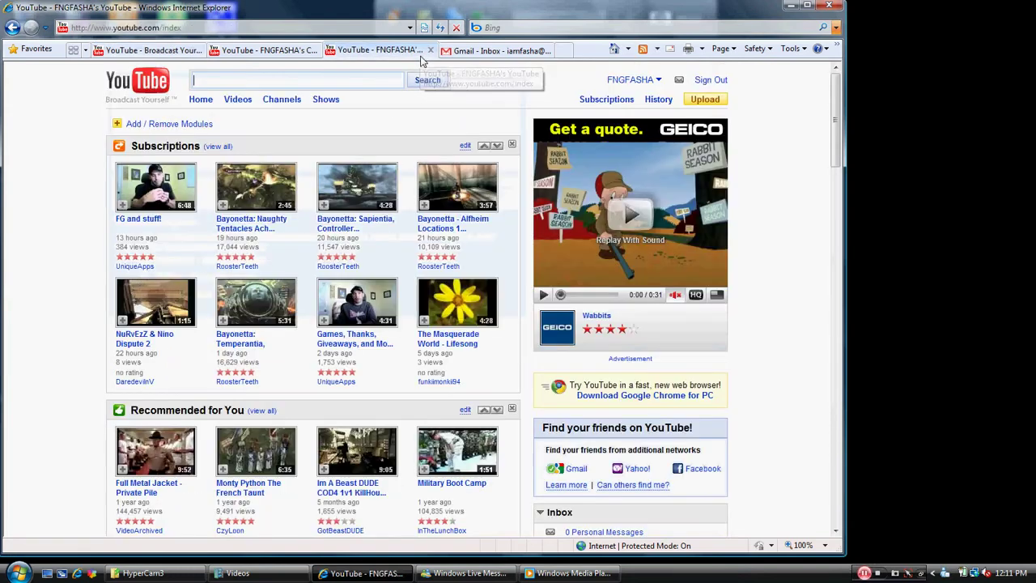
pyautogui.moveTo(615, 84)
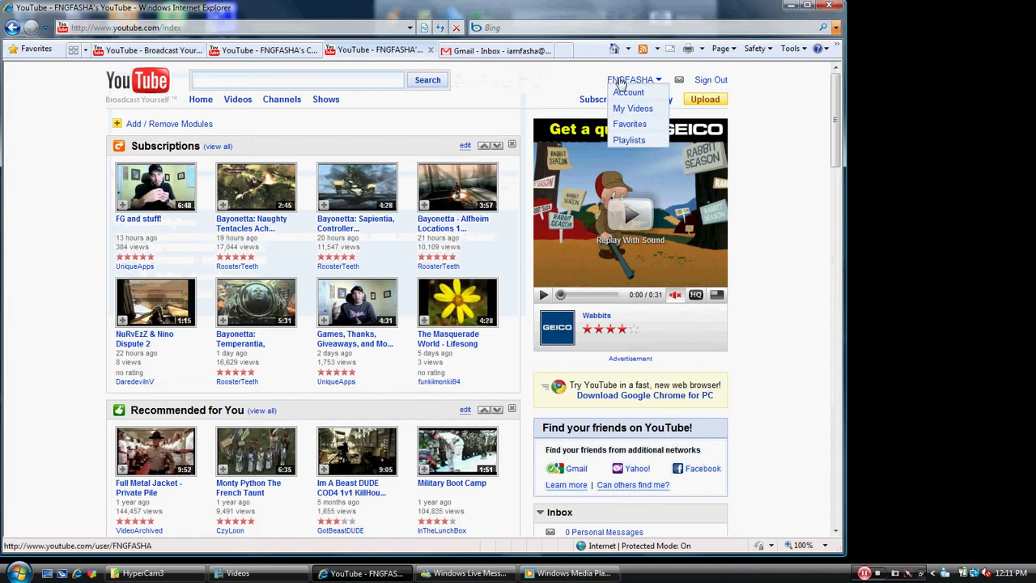
pyautogui.click(622, 111)
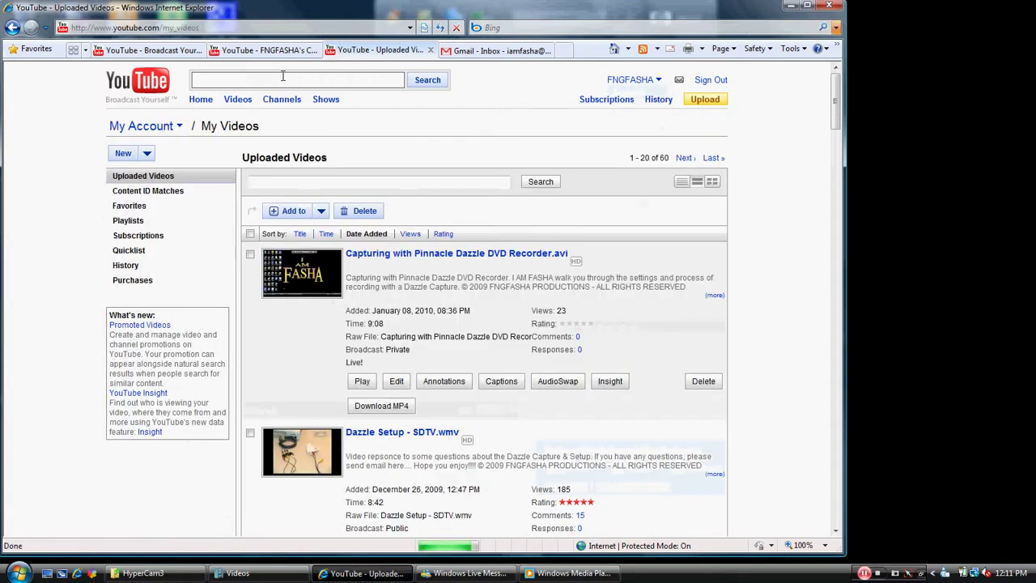
pyautogui.click(396, 385)
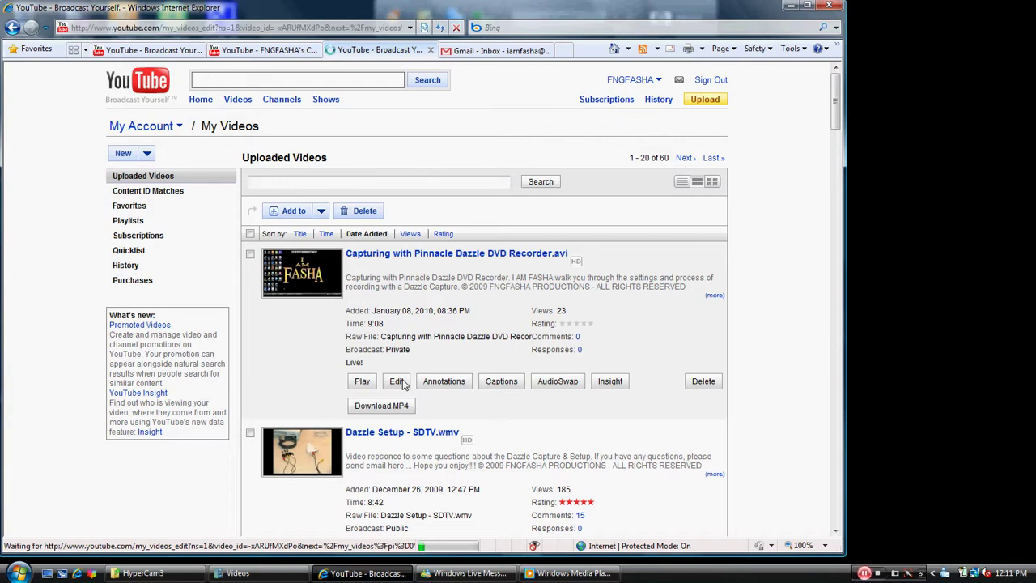
# Step: Review the video's broadcasting and sharing options, including its Private setting, and save the video details
pyautogui.scroll(-4, 337, 401)
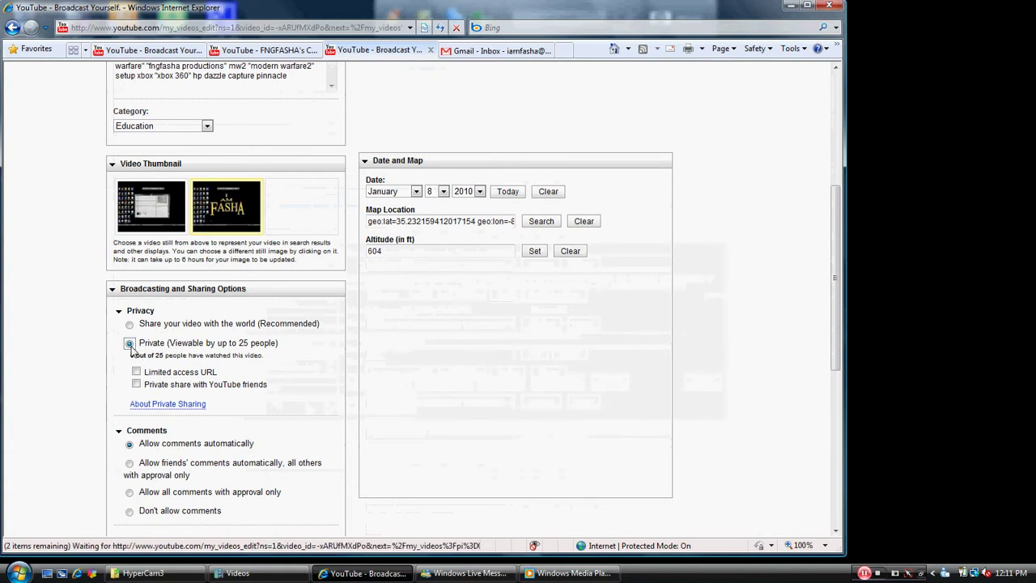
pyautogui.scroll(-3, 132, 351)
pyautogui.scroll(7, 134, 351)
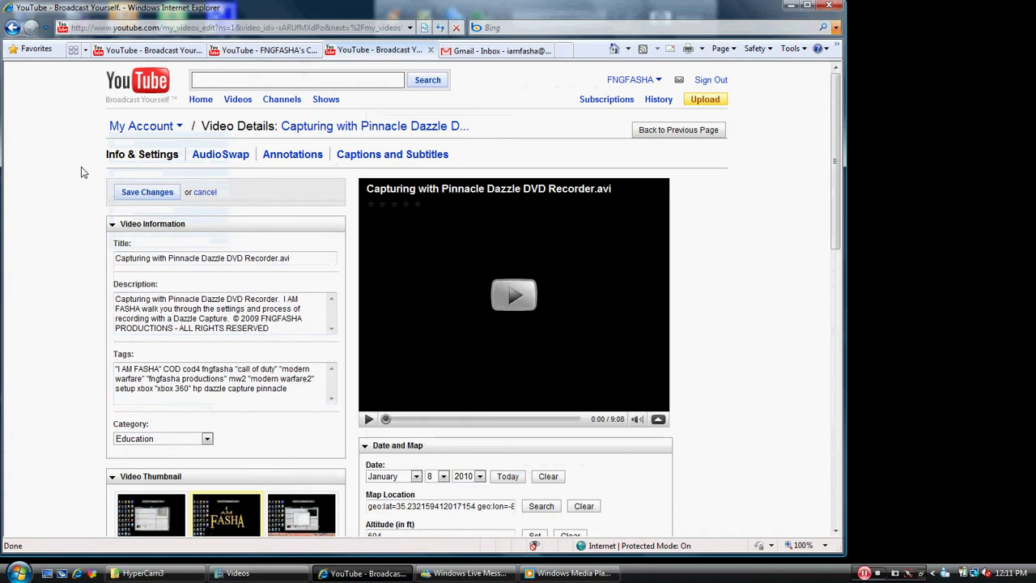
pyautogui.click(132, 193)
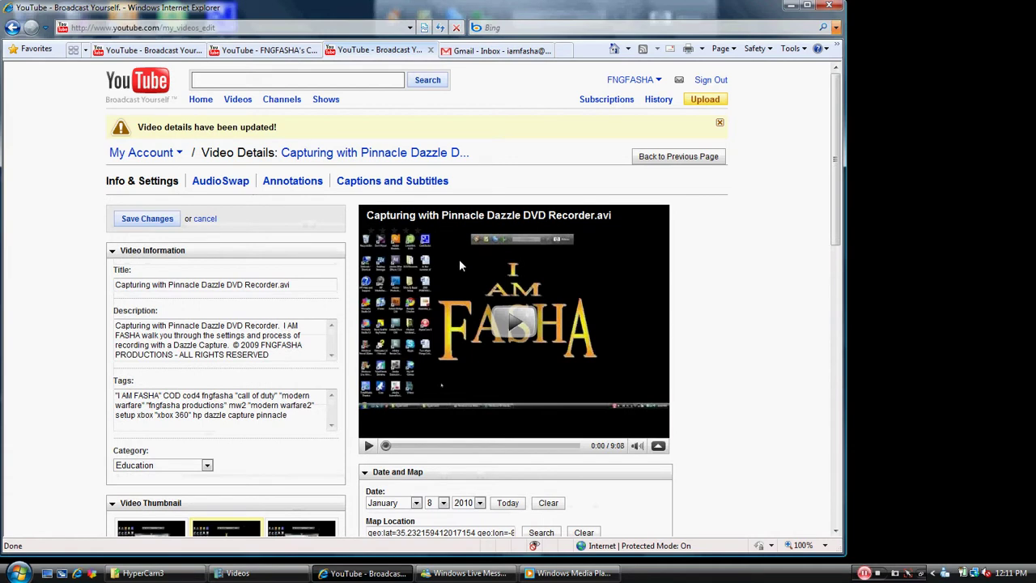
# Step: Check the upload progress of High Rise Snipe_0001.wmv, briefly opening and minimizing Pinnacle Studio
pyautogui.click(191, 53)
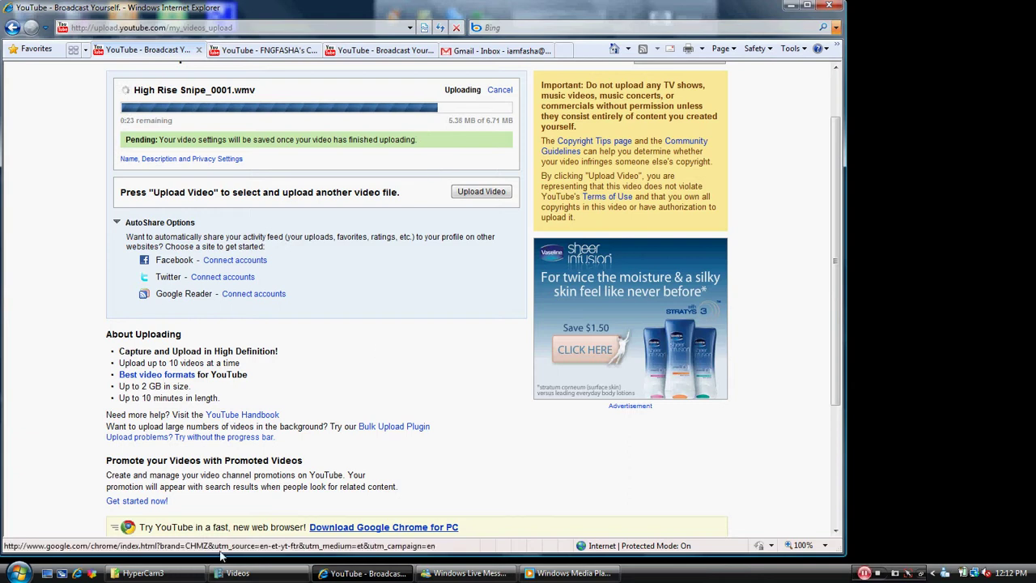
pyautogui.click(91, 575)
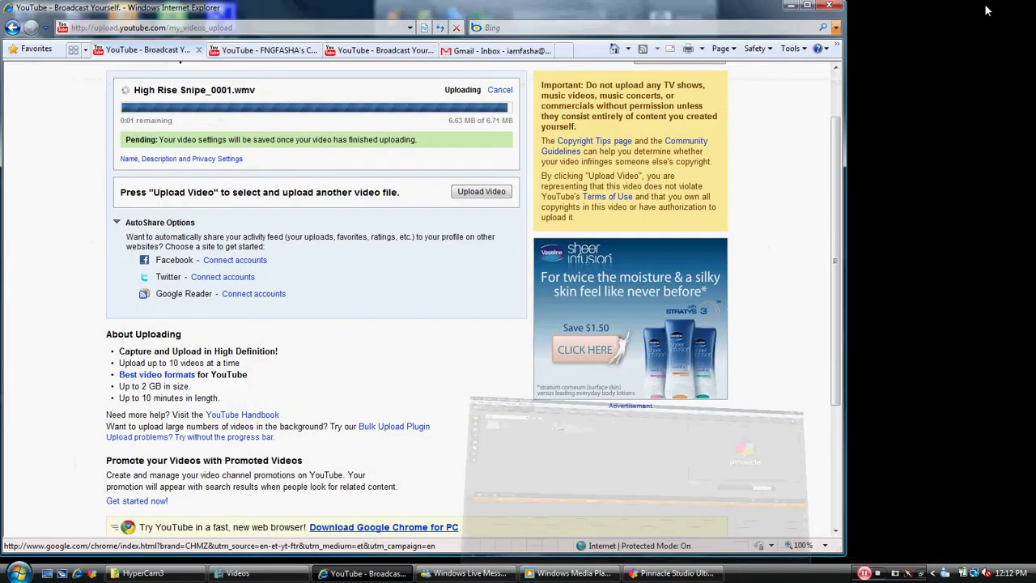
pyautogui.click(982, 6)
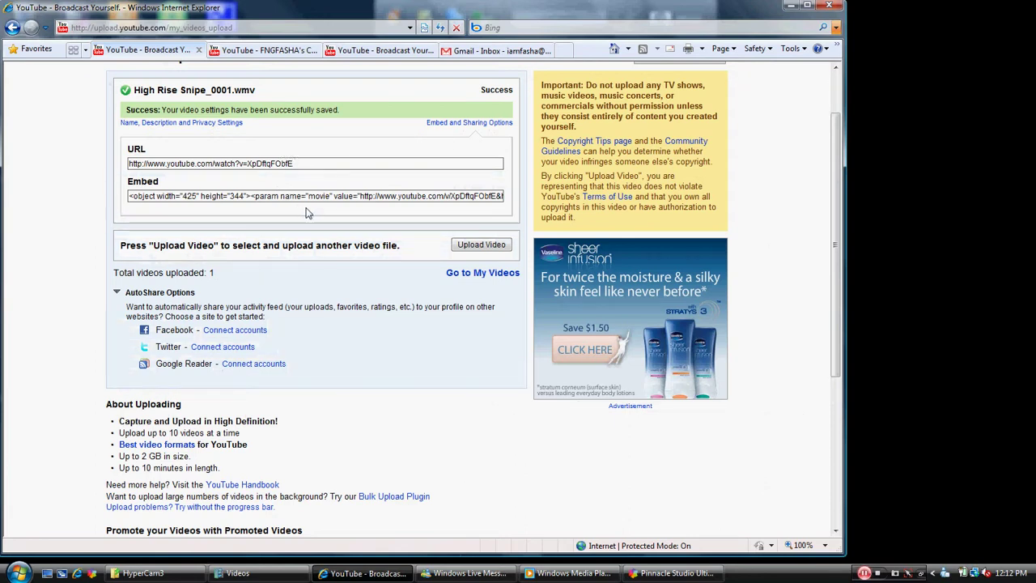
# Step: Open the account's uploaded videos and try to play High Rise Snipe_0001.wmv
pyautogui.scroll(2, 308, 212)
pyautogui.click(628, 83)
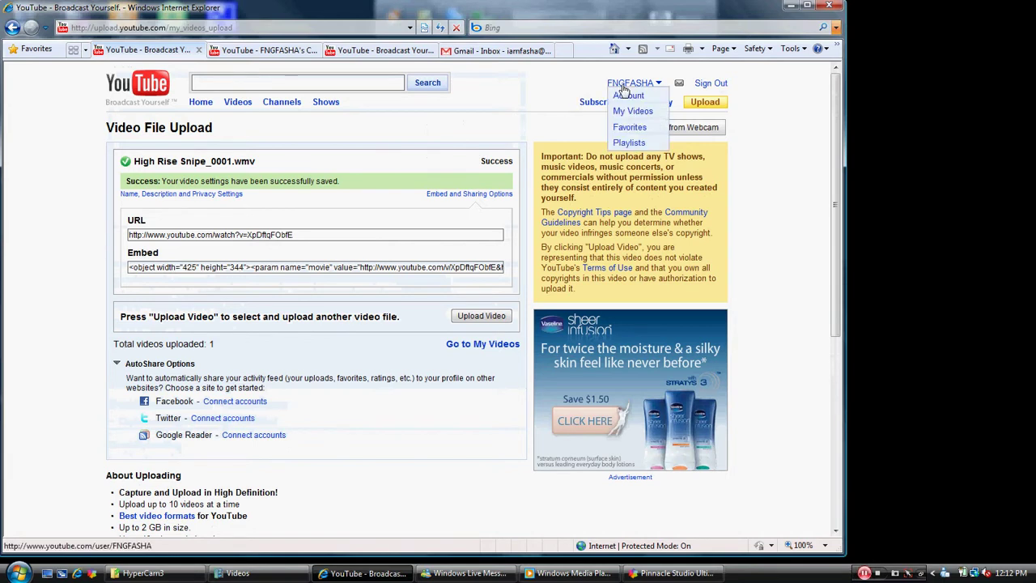
pyautogui.click(633, 112)
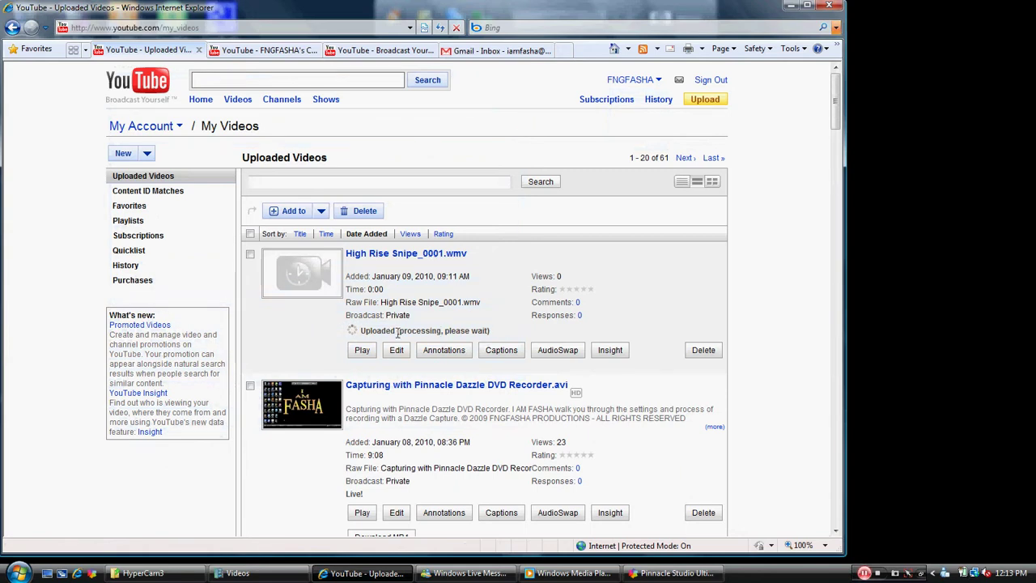
pyautogui.click(326, 294)
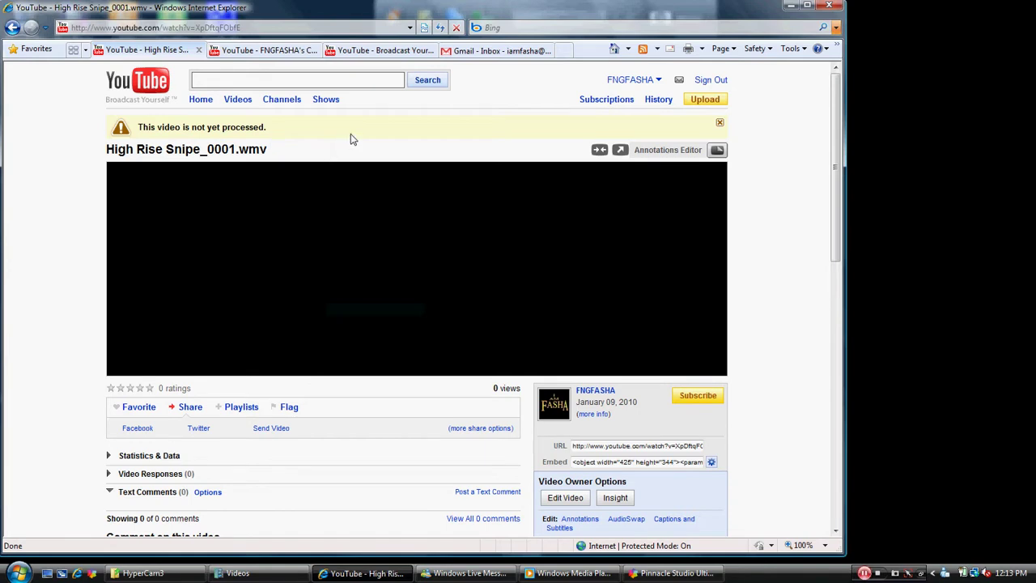
pyautogui.click(13, 28)
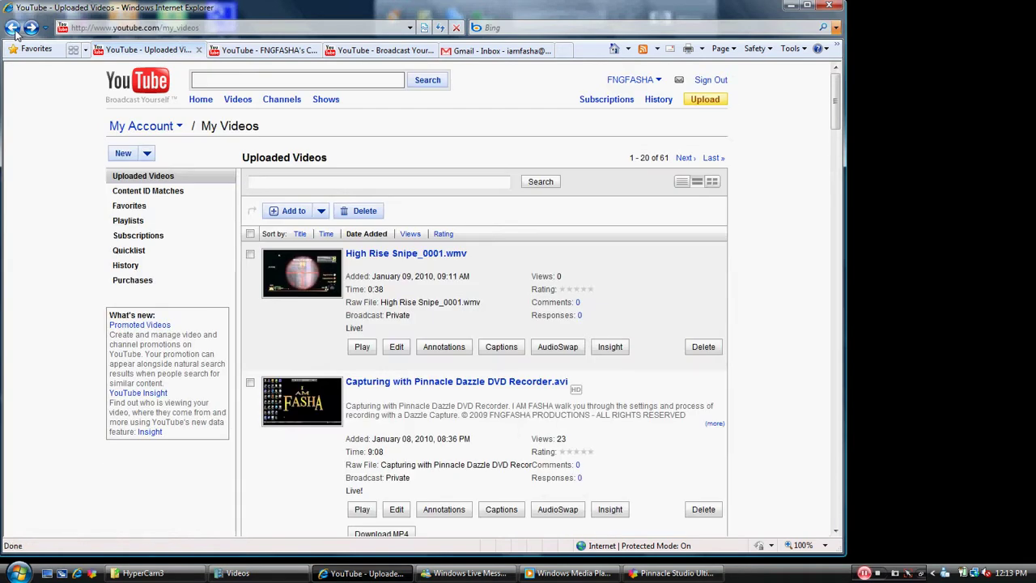
pyautogui.click(317, 280)
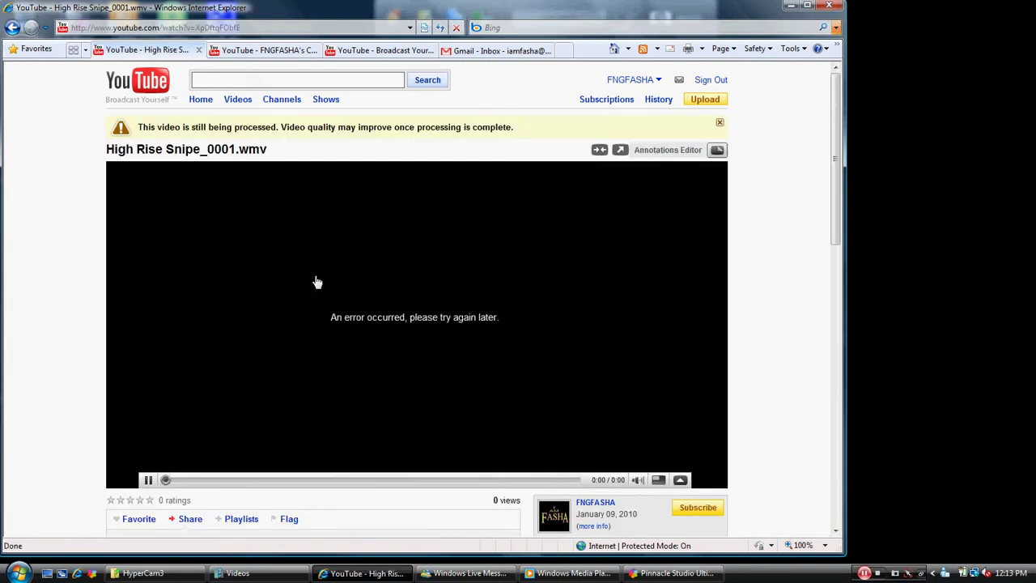
pyautogui.click(12, 27)
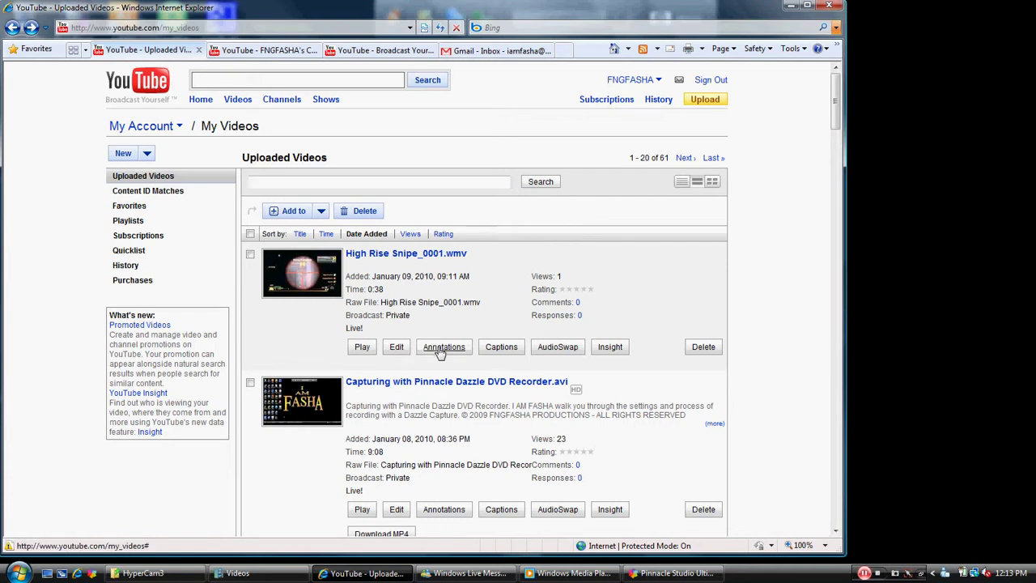
pyautogui.click(337, 297)
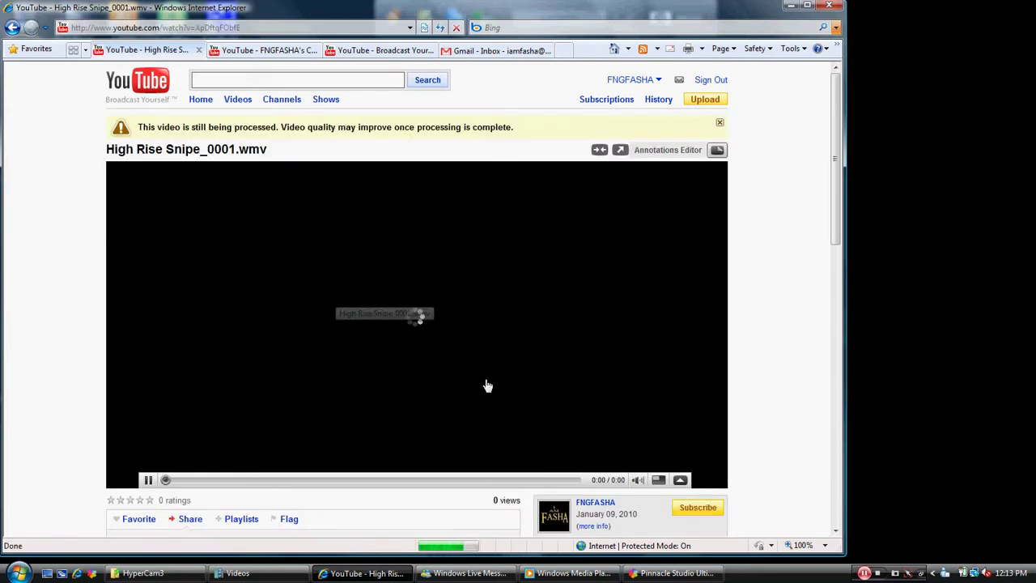
pyautogui.scroll(-3, 717, 395)
pyautogui.scroll(3, 717, 400)
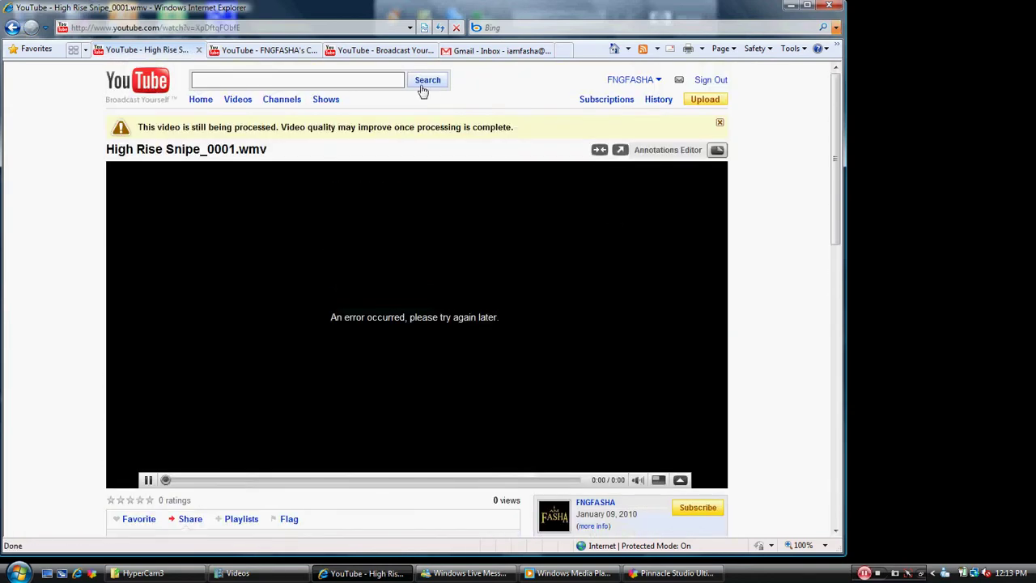
# Step: Go to the FNGFASHA channel page and show all of its uploads
pyautogui.click(416, 55)
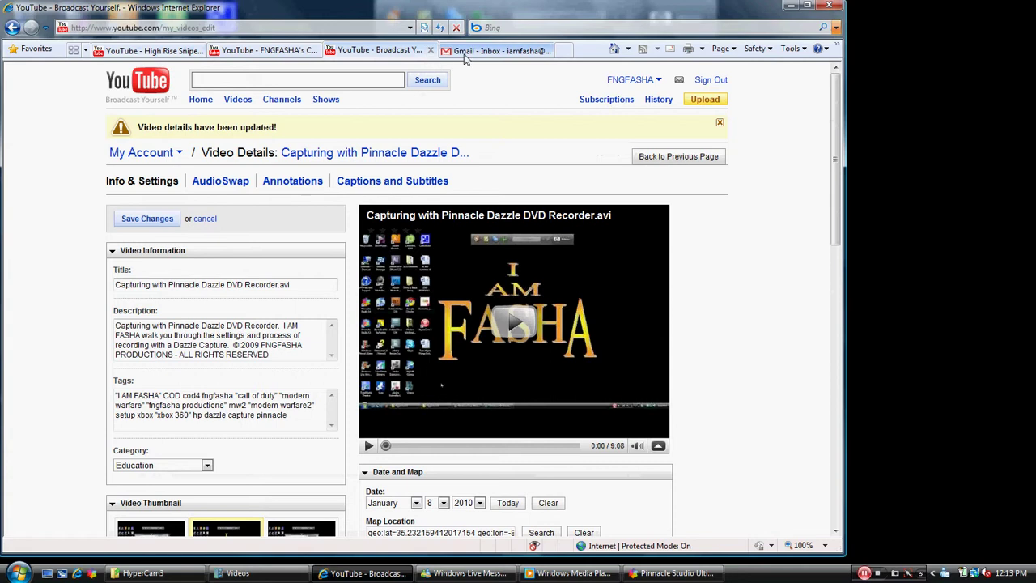
pyautogui.click(275, 53)
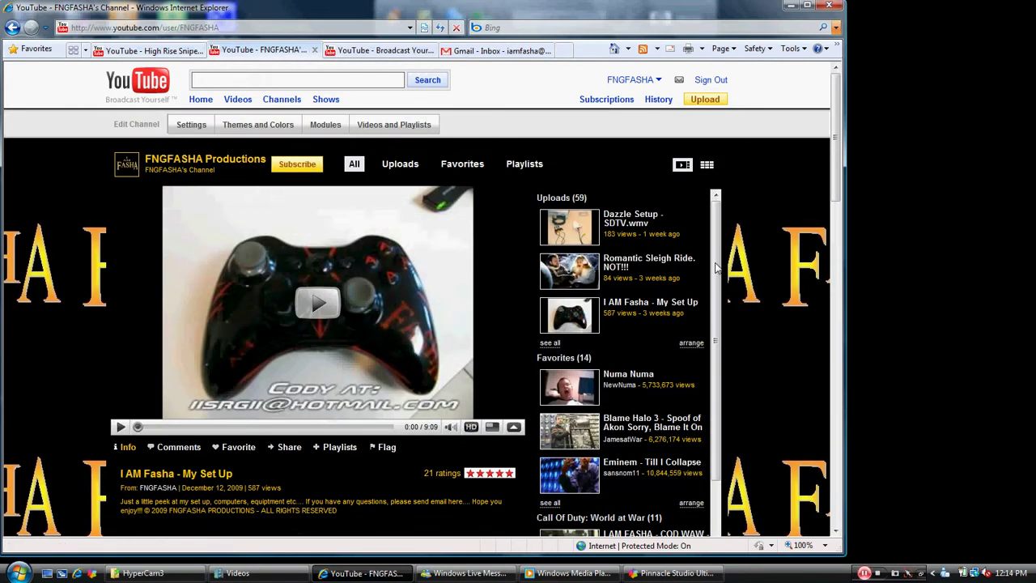
pyautogui.scroll(-3, 715, 324)
pyautogui.scroll(3, 705, 260)
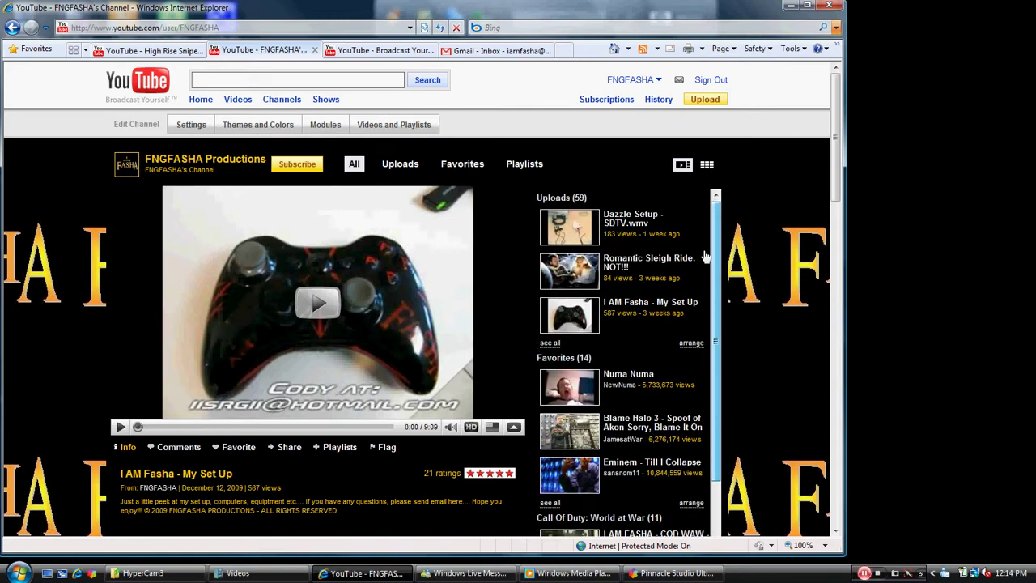
pyautogui.click(546, 344)
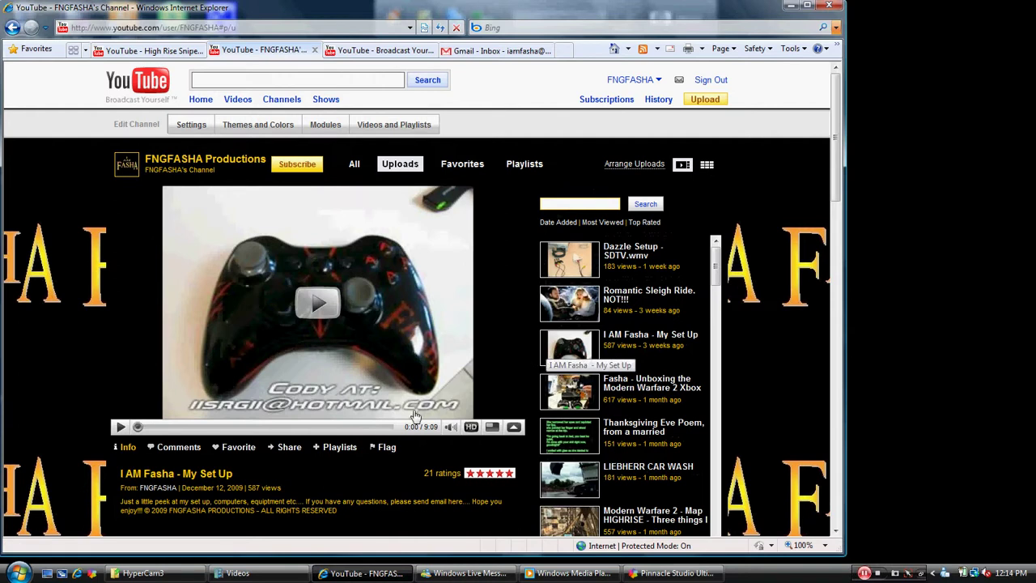
# Step: Play the "I AM Fasha - My Set Up" video, skipping ahead to about 6:14, and open its annotations for editing
pyautogui.click(288, 426)
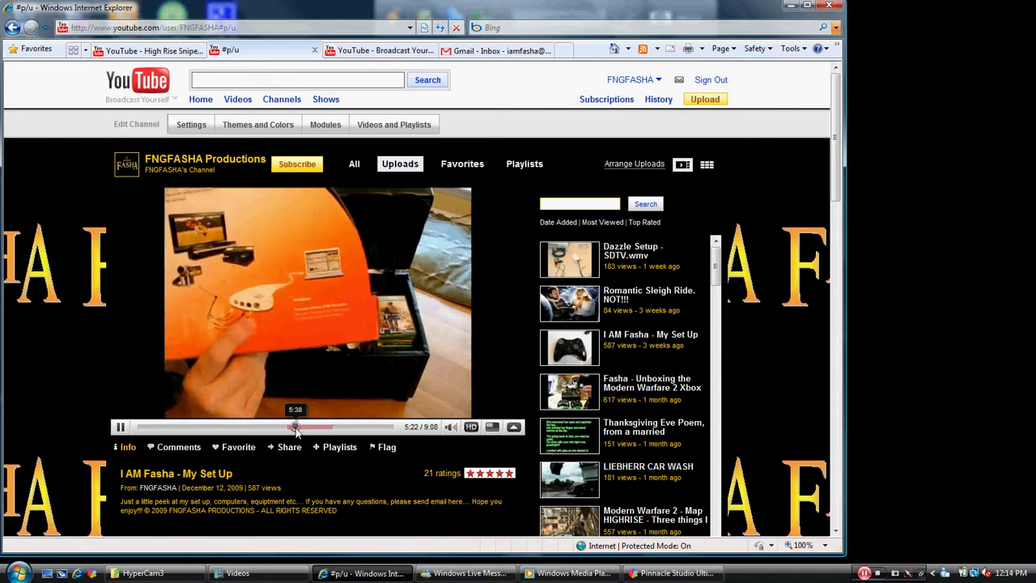
pyautogui.click(299, 432)
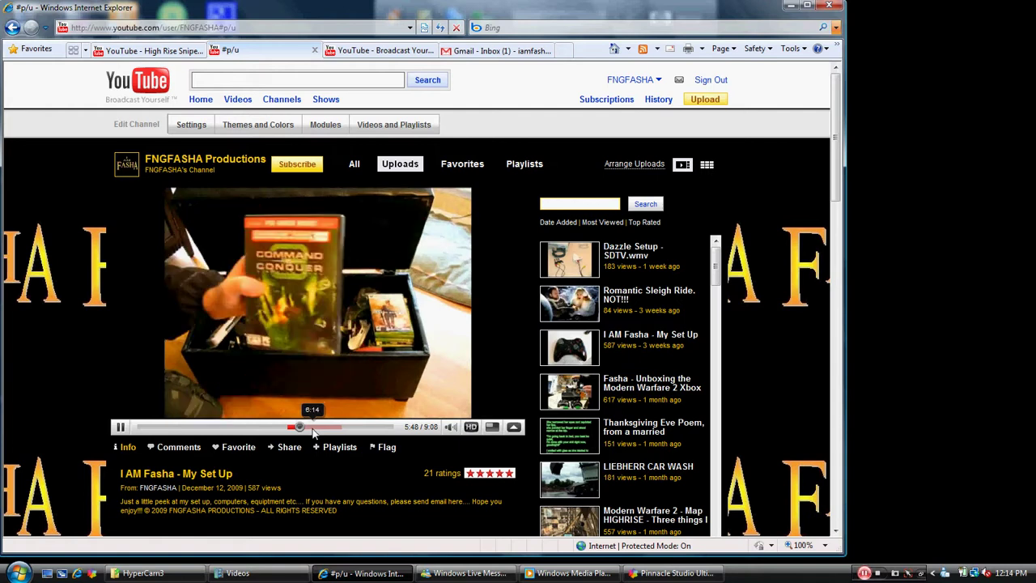
pyautogui.click(314, 433)
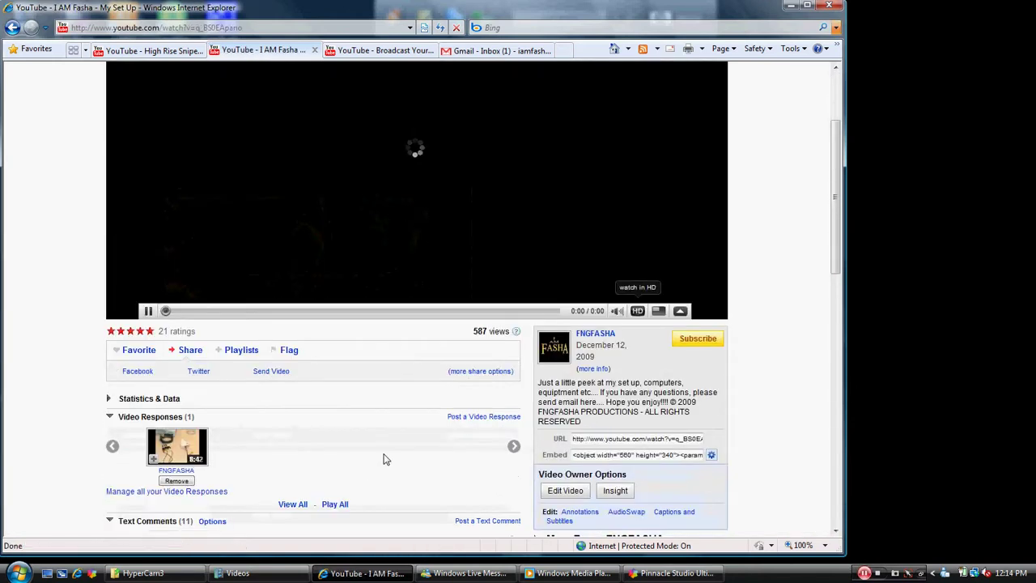
pyautogui.scroll(-2, 384, 456)
pyautogui.click(580, 370)
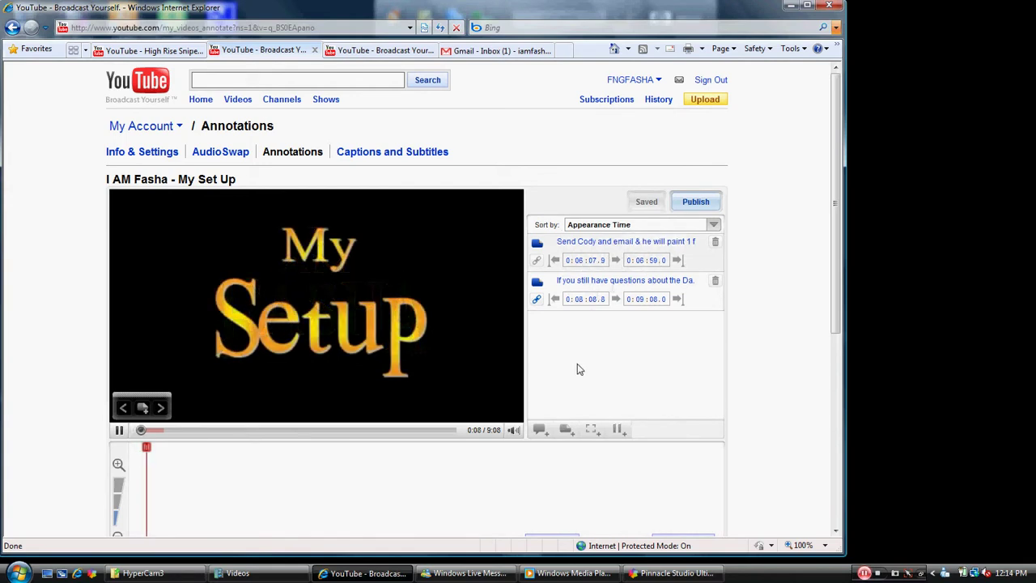
# Step: Open the account's uploaded videos and sort them by views
pyautogui.click(644, 79)
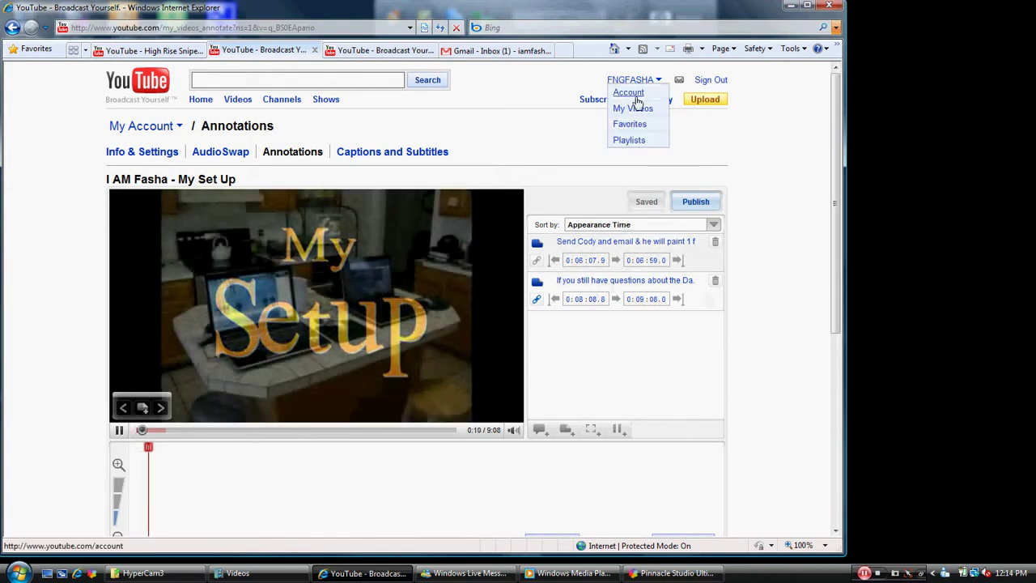
pyautogui.click(633, 111)
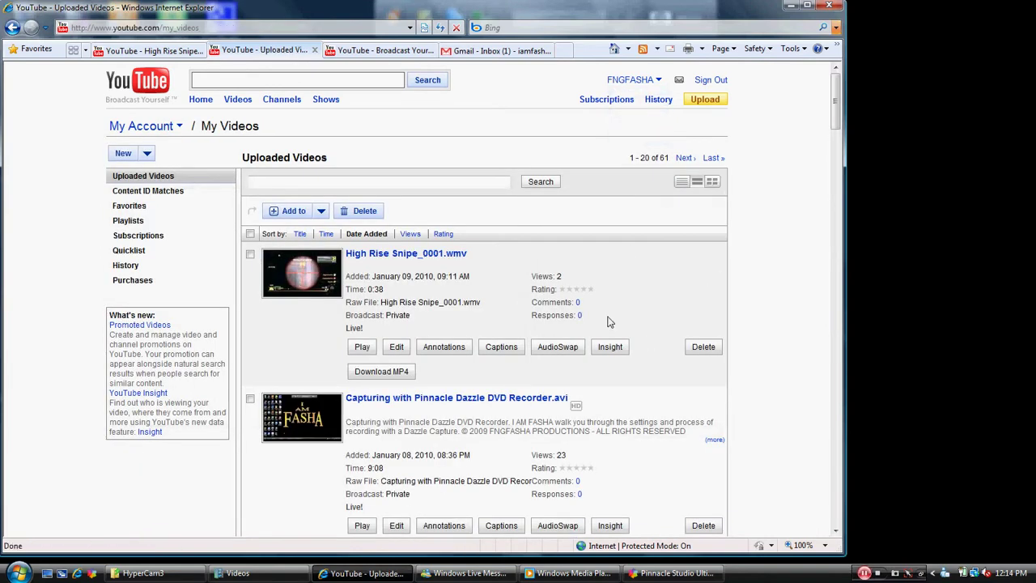
pyautogui.click(410, 235)
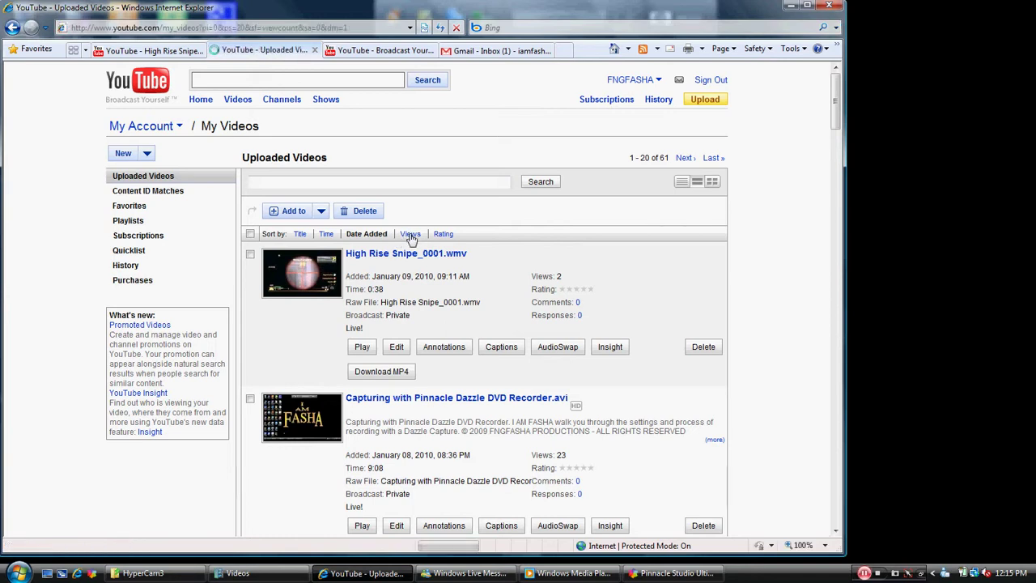
pyautogui.scroll(-3, 411, 236)
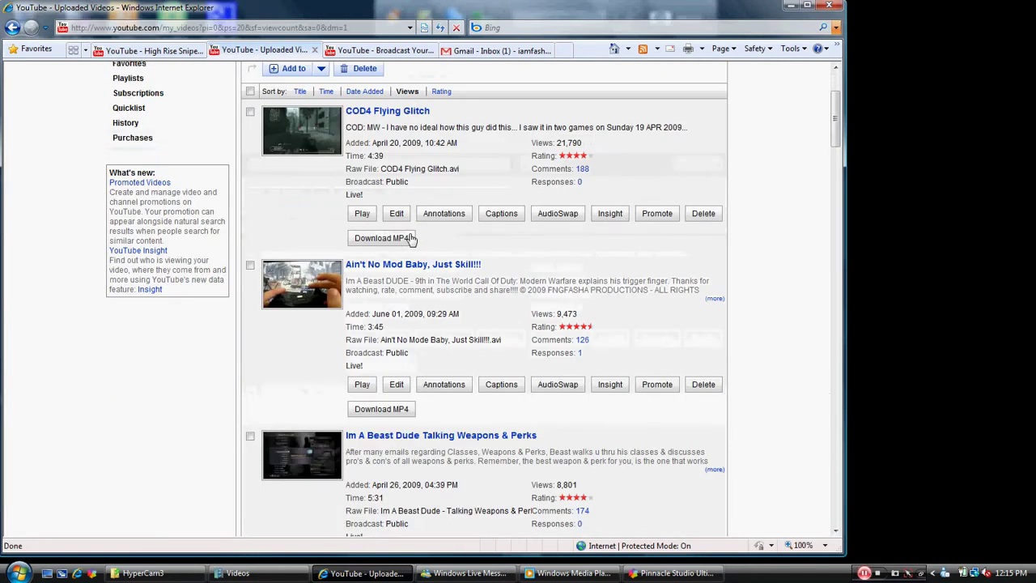
pyautogui.scroll(-1, 411, 238)
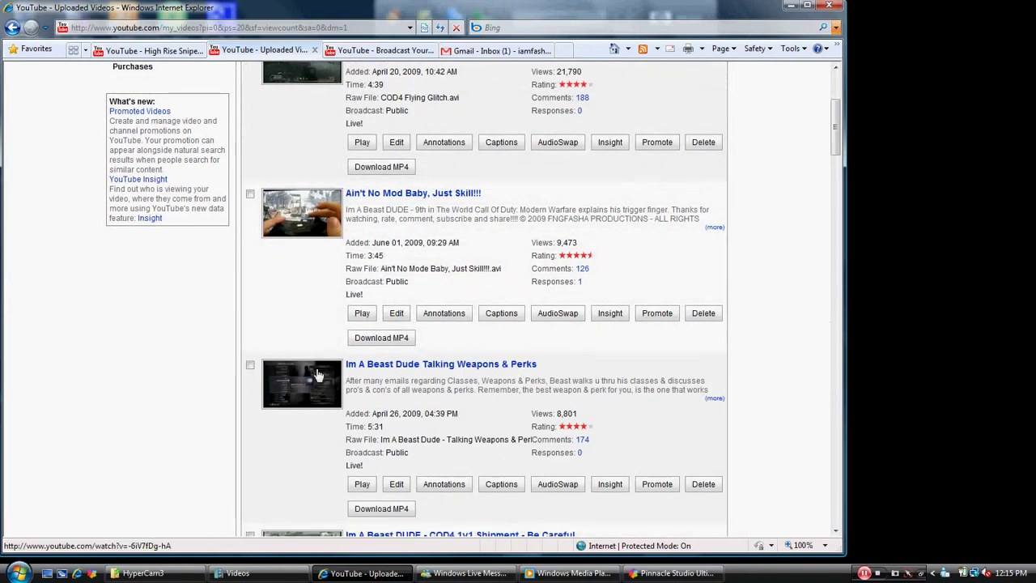
# Step: Skip to near the end of "Im A Beast Dude Talking Weapons & Perks" and follow its annotation link to the MW2 perks video
pyautogui.click(320, 397)
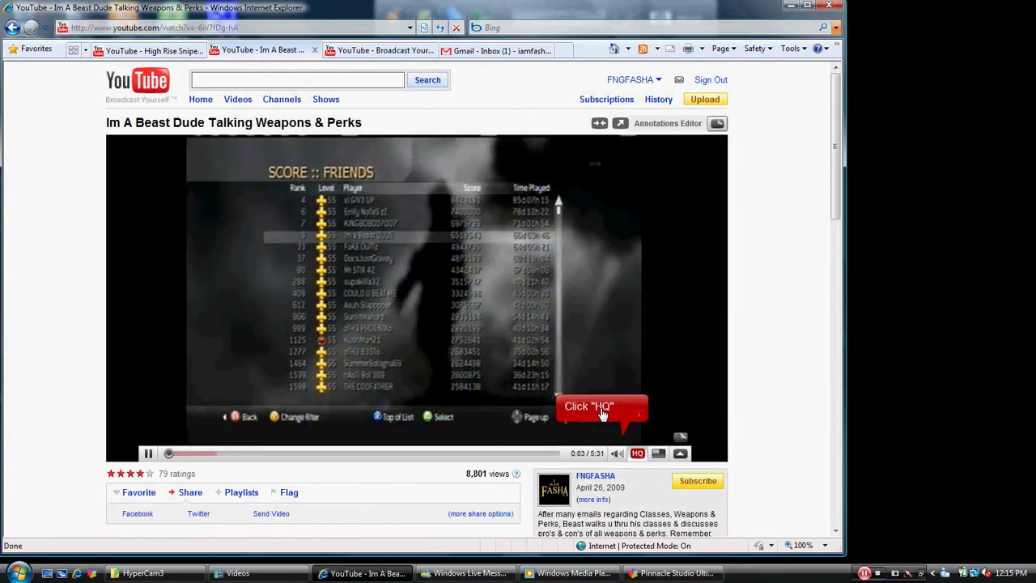
pyautogui.click(536, 457)
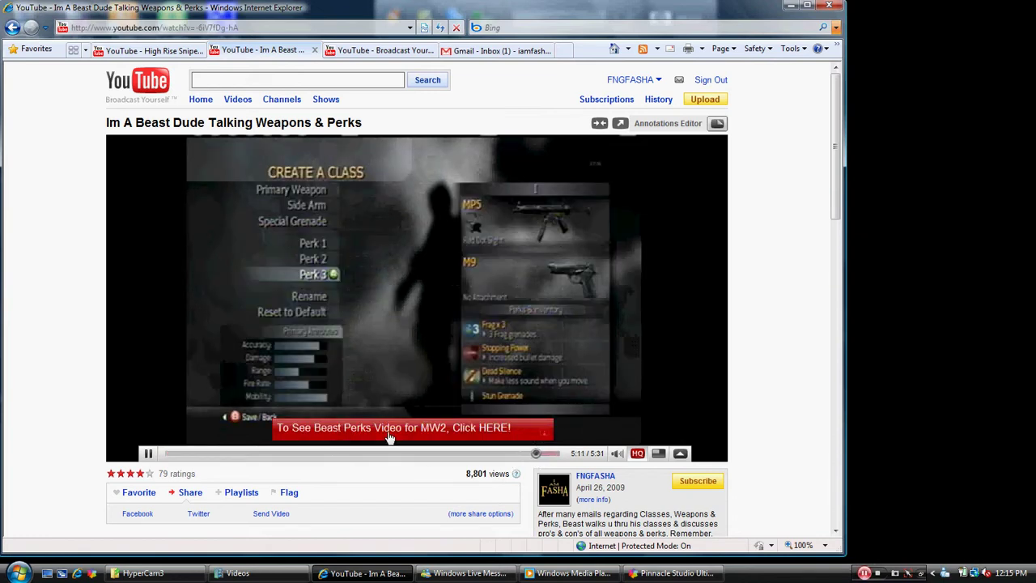
pyautogui.click(452, 435)
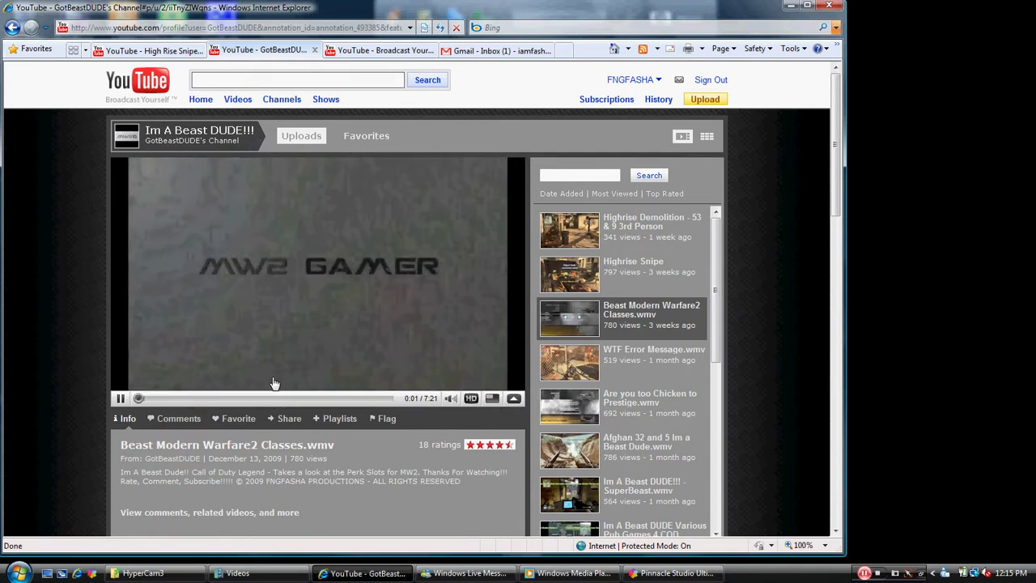
pyautogui.click(120, 398)
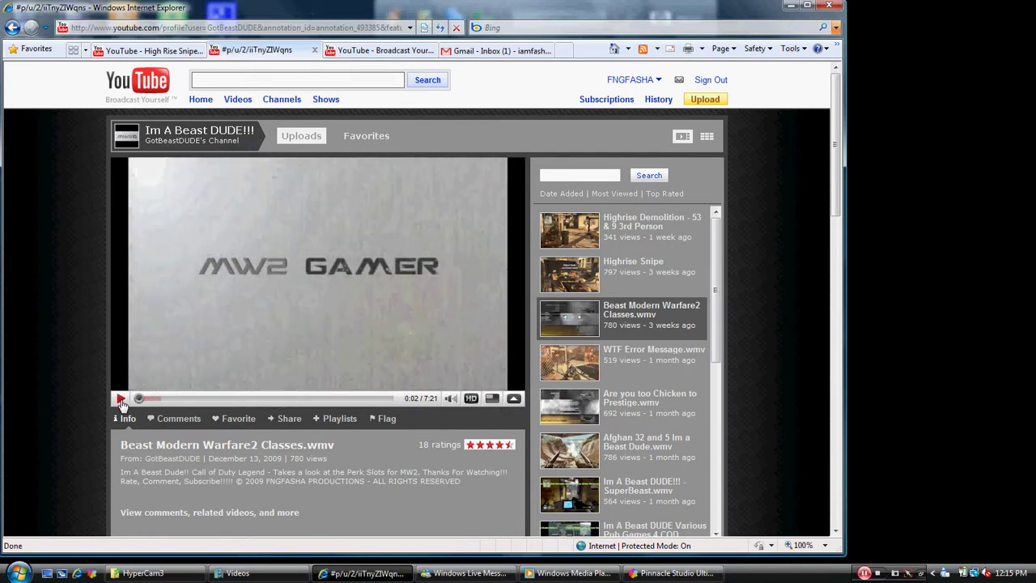
# Step: Reload the High Rise Snipe_0001.wmv video page and open the video's annotations for editing
pyautogui.click(161, 51)
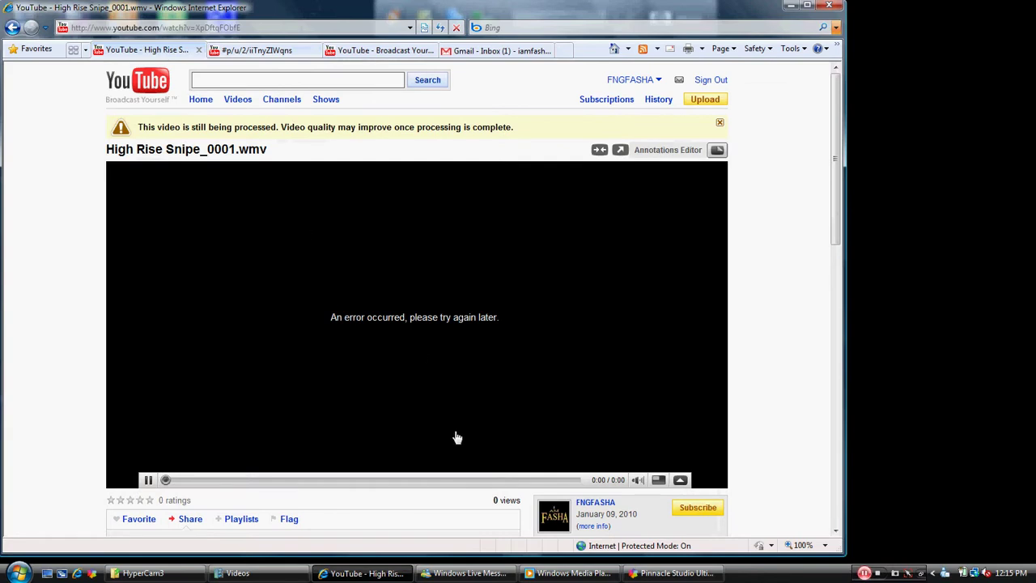
pyautogui.click(439, 28)
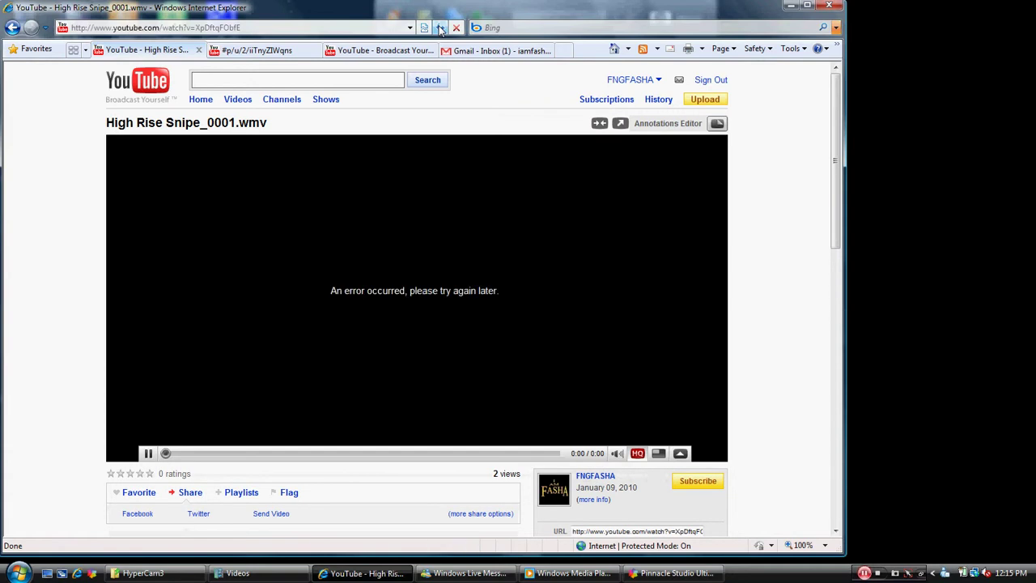
pyautogui.scroll(-4, 608, 343)
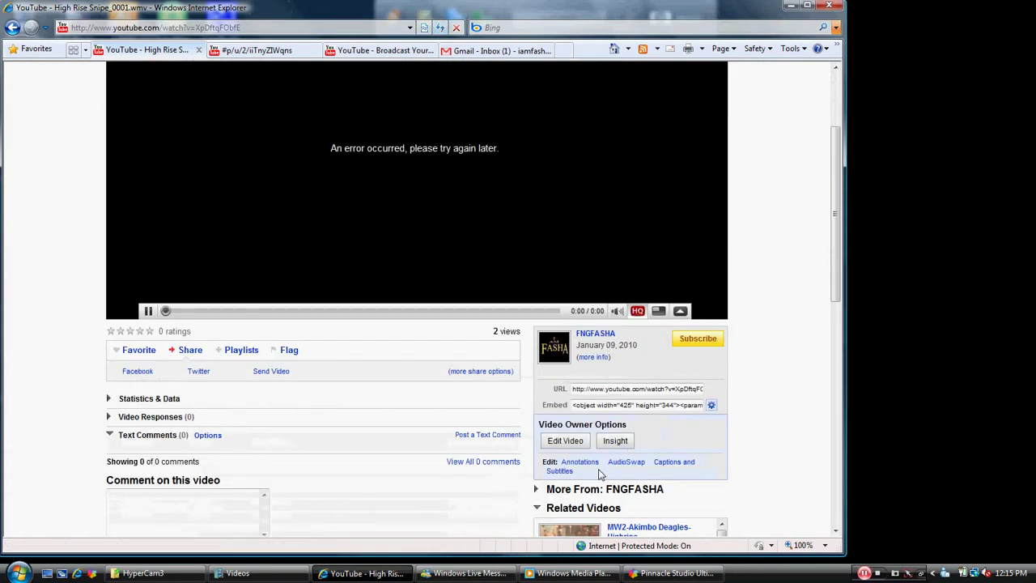
pyautogui.click(589, 465)
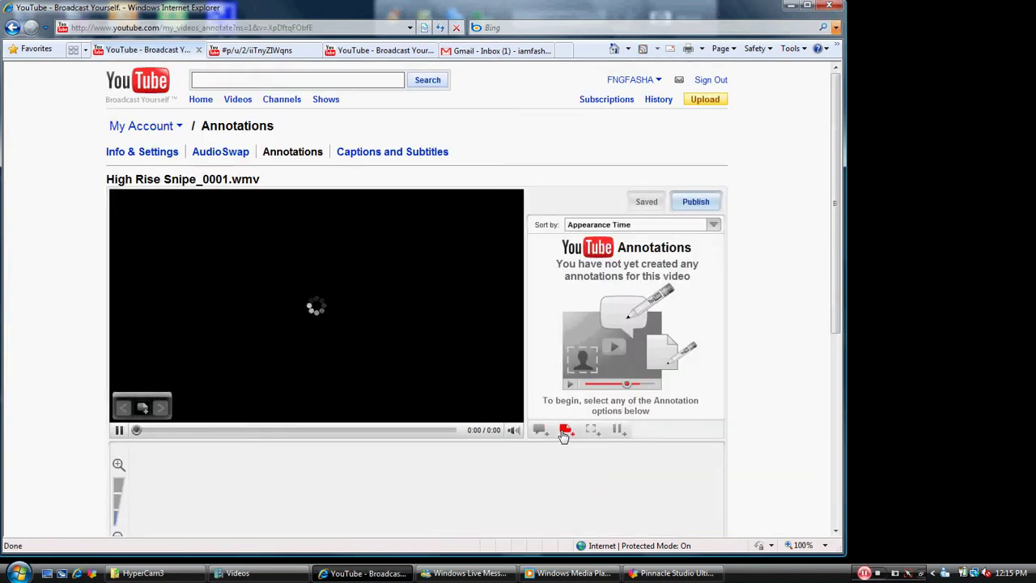
# Step: Add a note annotation to High Rise Snipe_0001.wmv with the text "Hello Check out my main page"
pyautogui.click(564, 431)
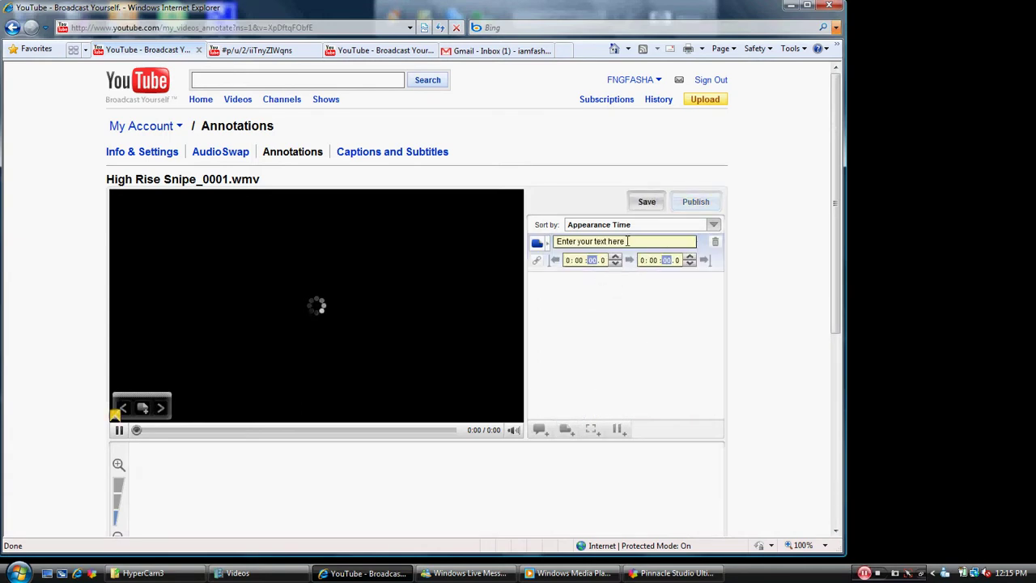
pyautogui.moveTo(631, 241); pyautogui.dragTo(540, 238)
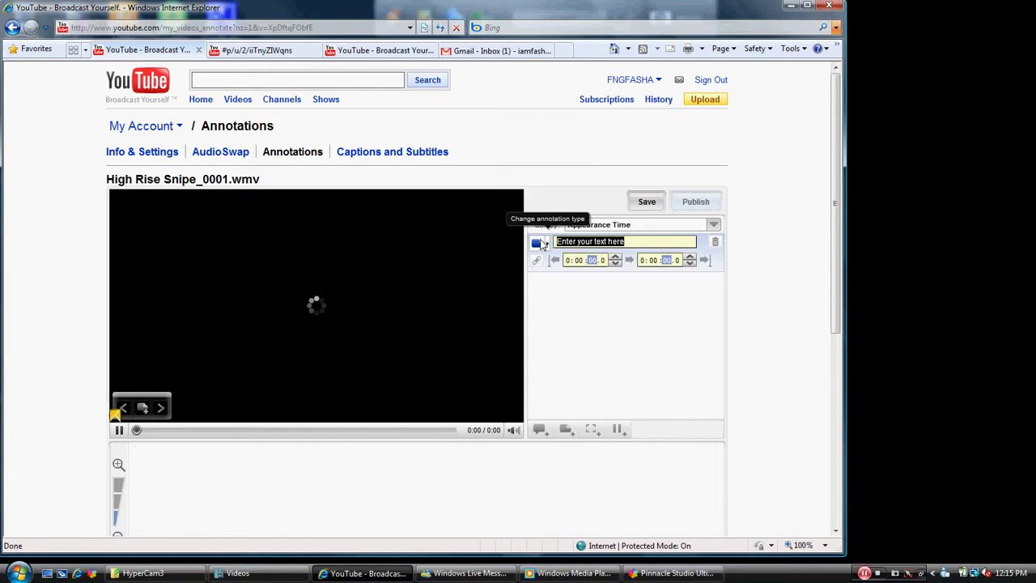
pyautogui.write('Hello Check out my main page')
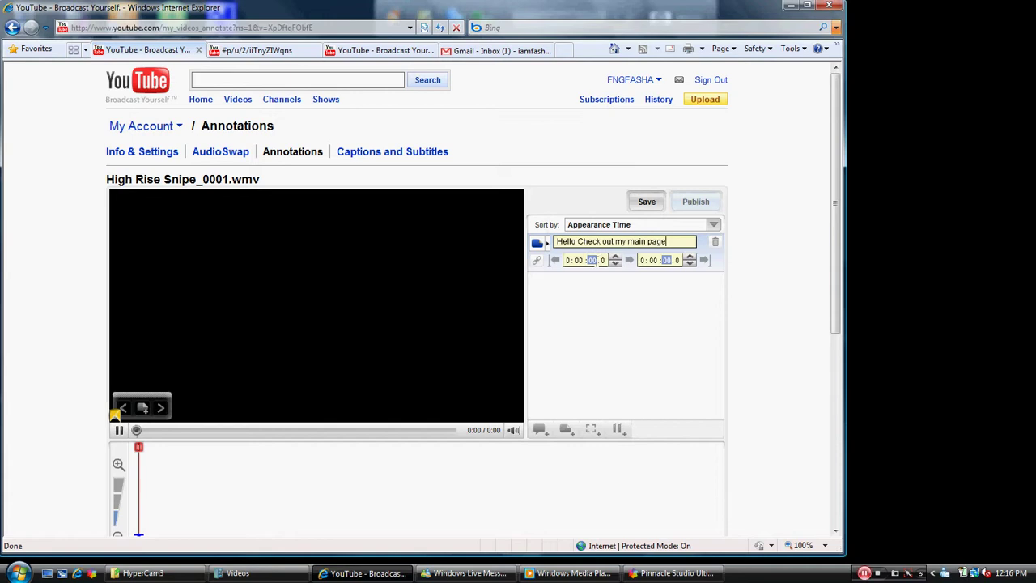
# Step: Set the end time of the "Hello Check out my main page" note annotation to 0:01:00.0
pyautogui.click(578, 260)
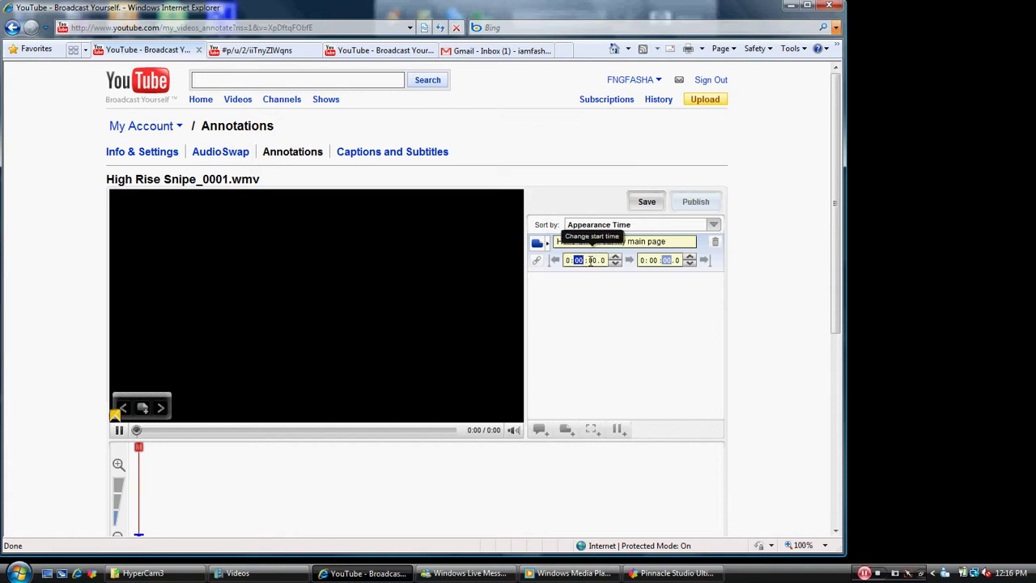
pyautogui.click(653, 260)
pyautogui.write('1')
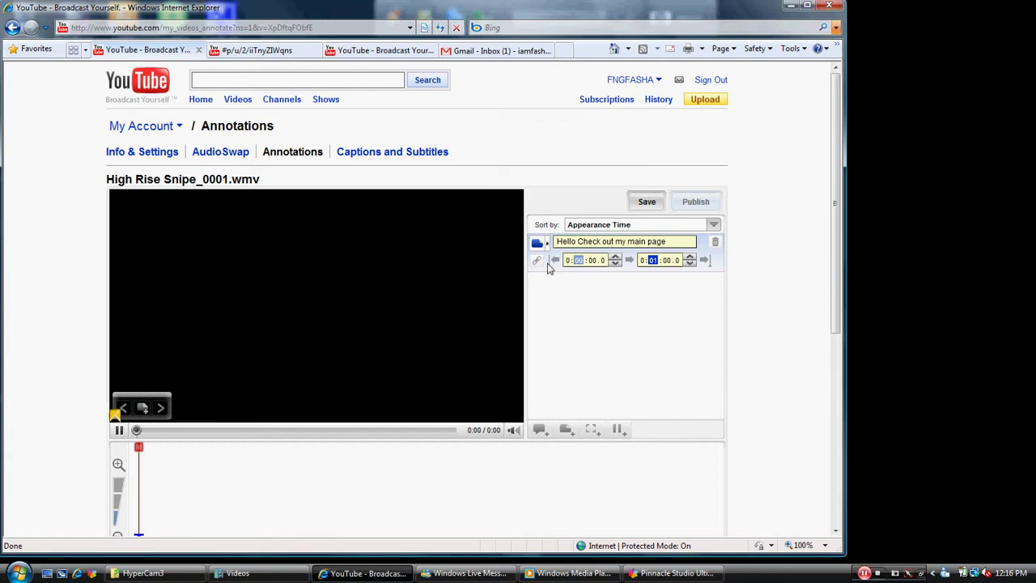
# Step: Open the FNGFASHA channel page and copy its web address
pyautogui.click(388, 51)
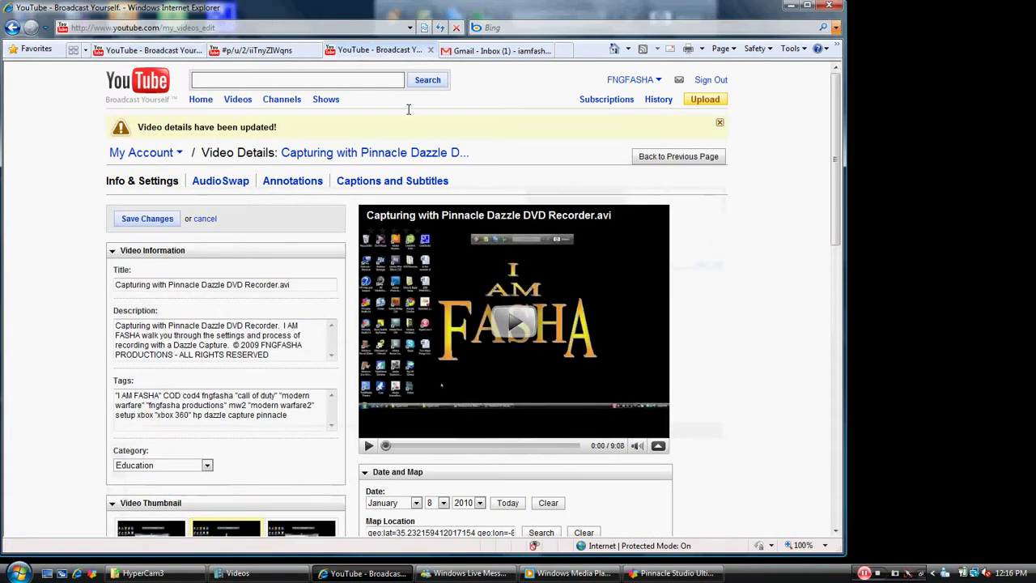
pyautogui.click(632, 81)
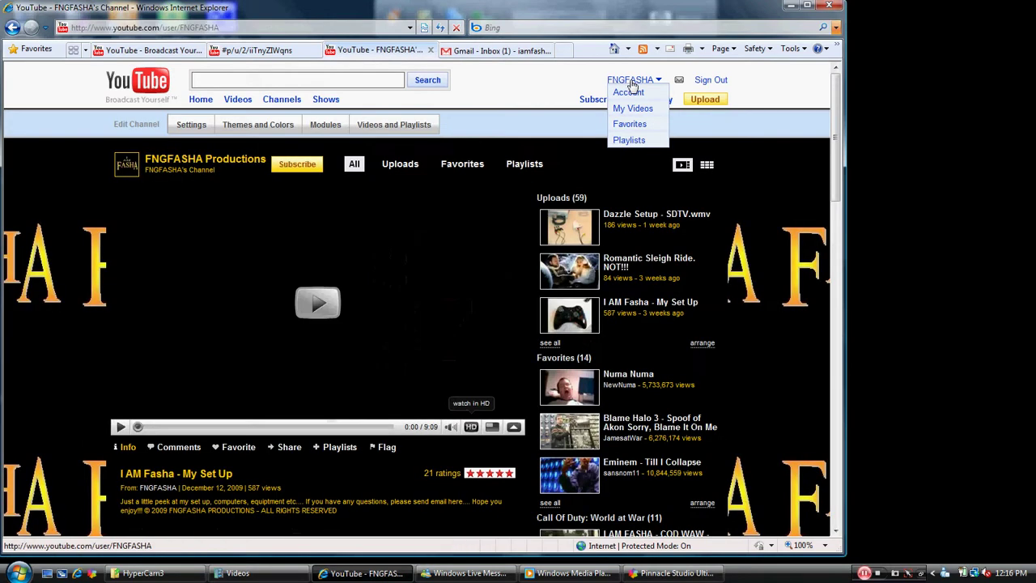
pyautogui.click(195, 27)
pyautogui.rightClick(194, 27)
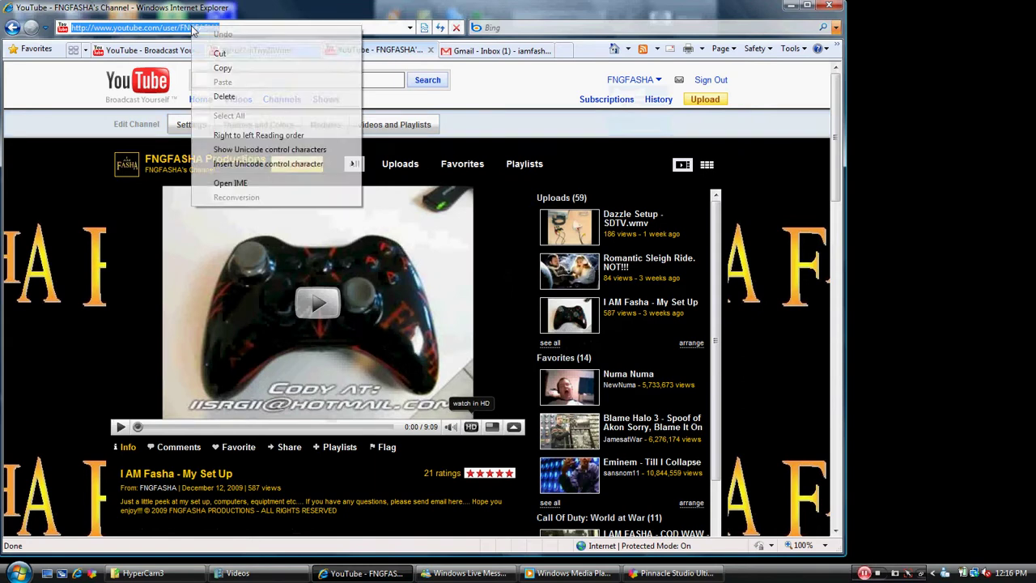
pyautogui.click(221, 68)
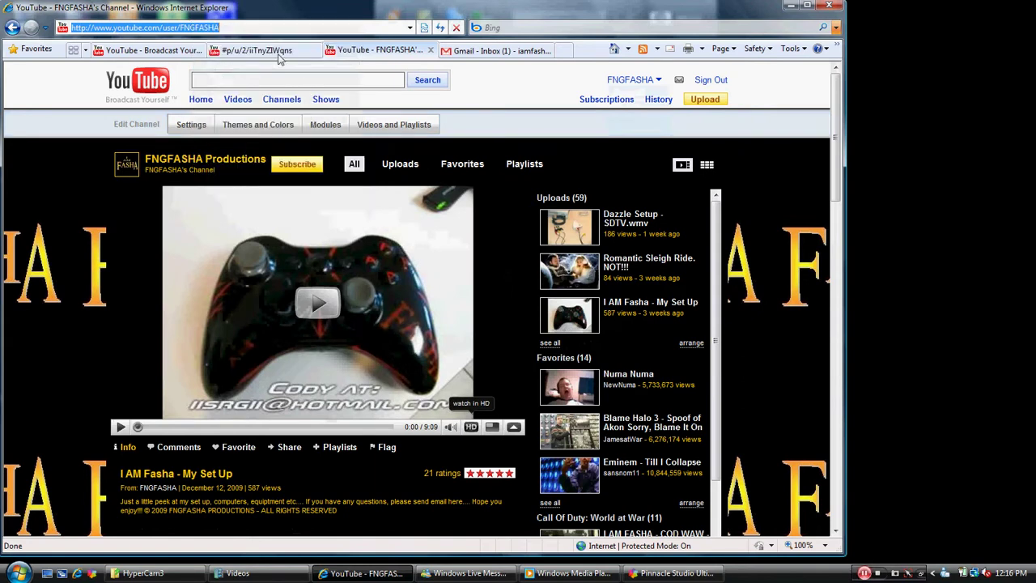
pyautogui.click(231, 51)
pyautogui.click(154, 50)
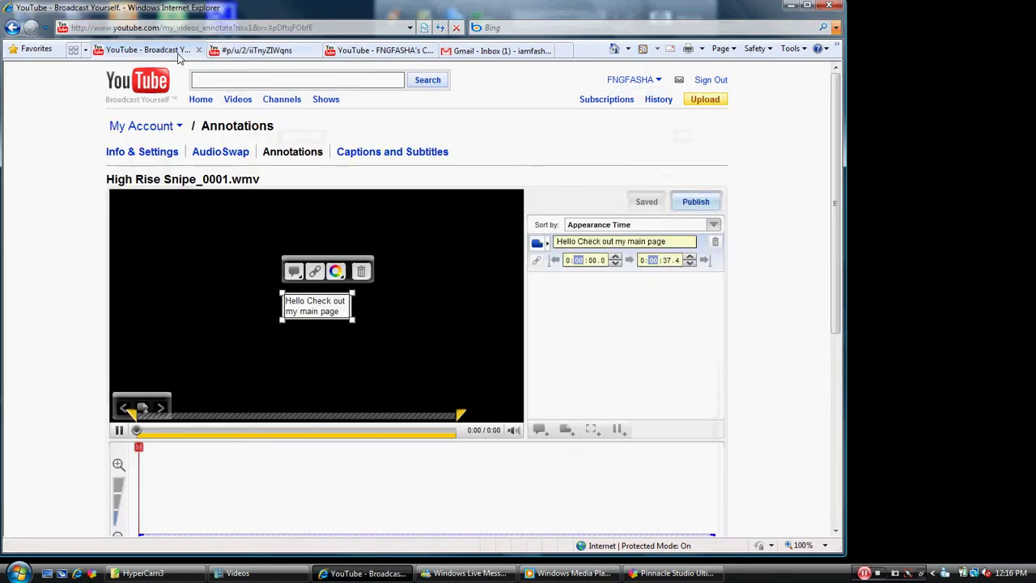
pyautogui.click(314, 274)
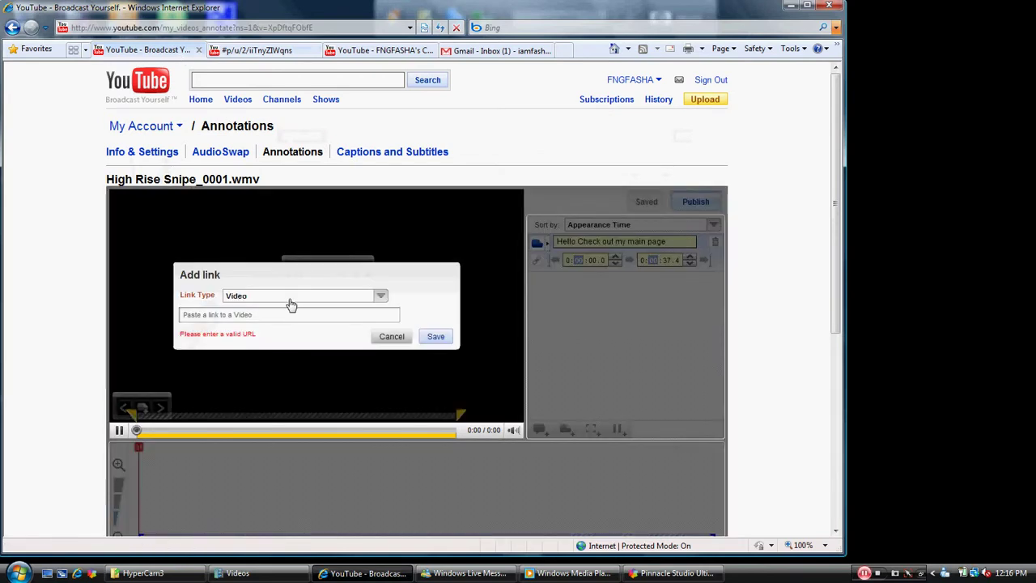
pyautogui.click(289, 303)
pyautogui.click(209, 318)
pyautogui.rightClick(209, 318)
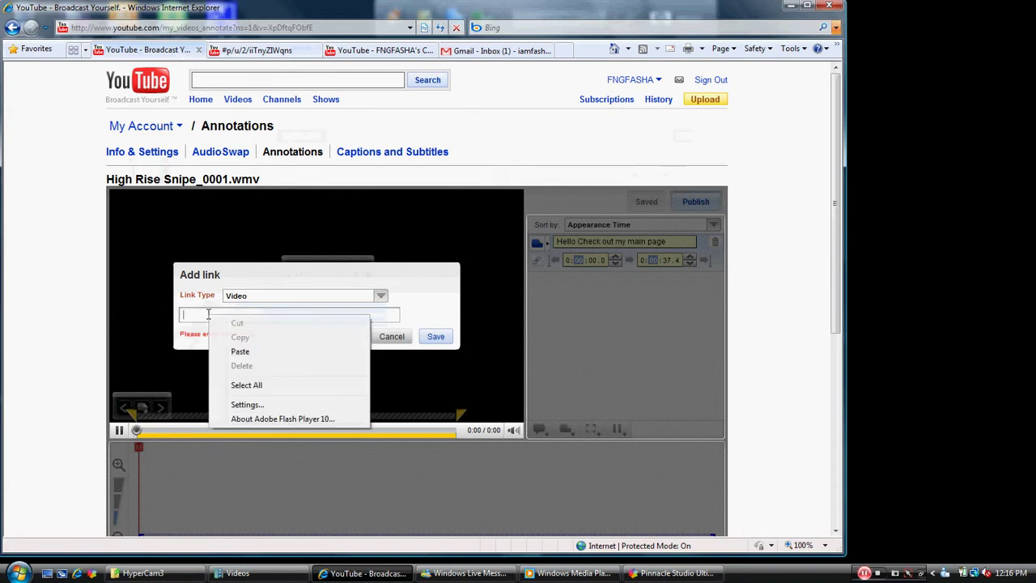
pyautogui.click(240, 352)
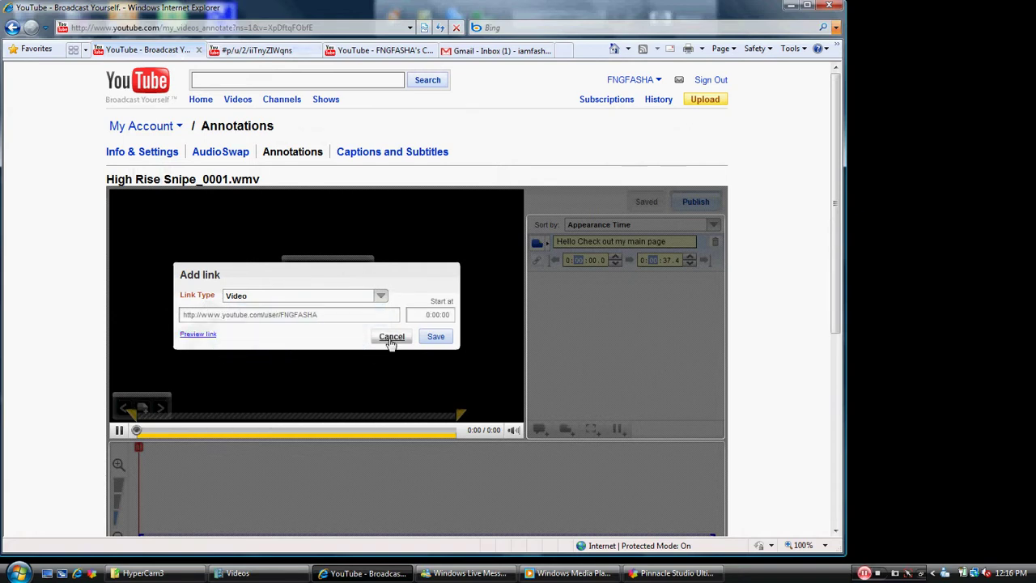
pyautogui.click(435, 335)
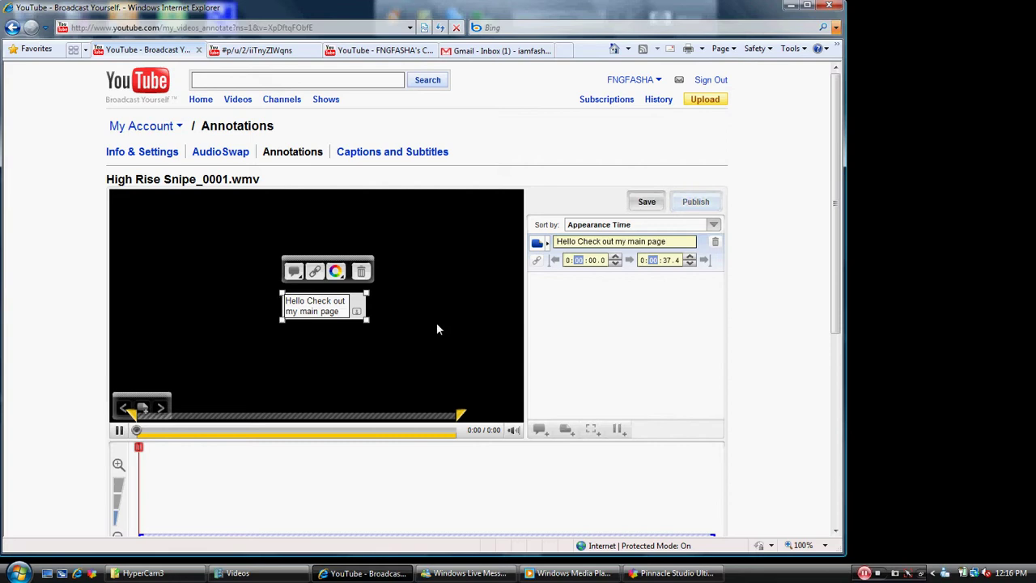
# Step: Save and publish the High Rise Snipe_0001.wmv annotations, and open the live video
pyautogui.click(648, 202)
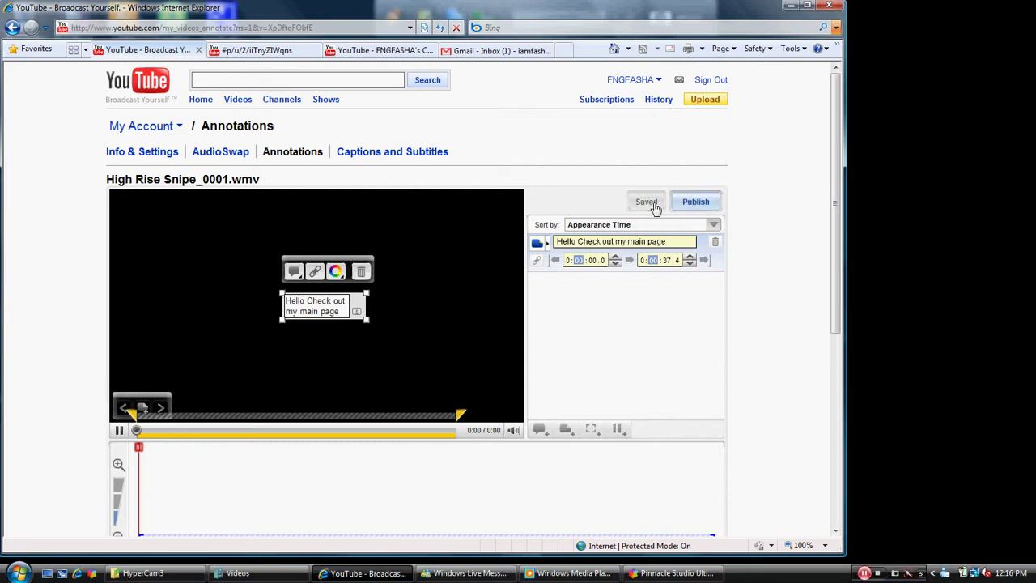
pyautogui.click(694, 203)
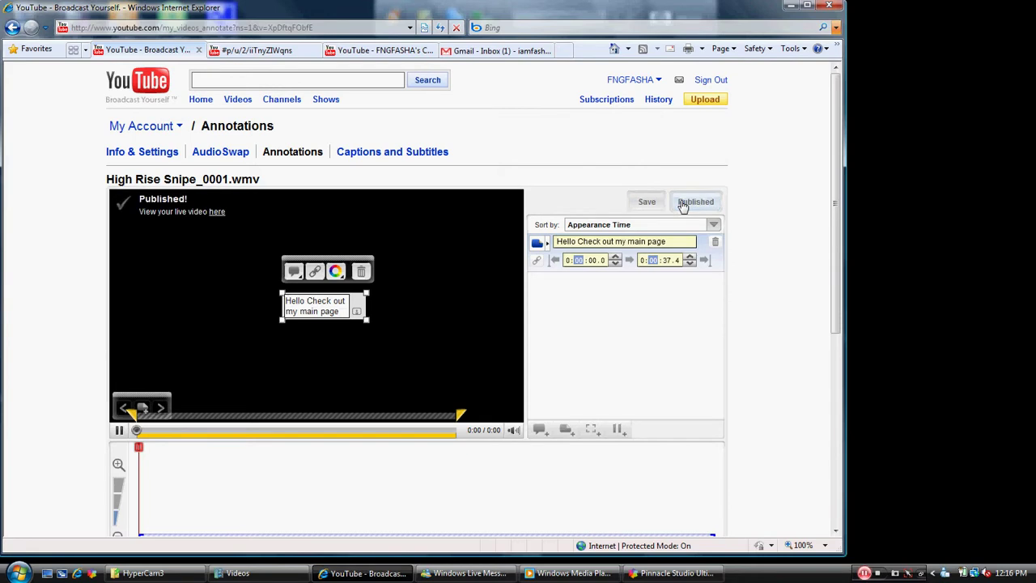
pyautogui.click(217, 212)
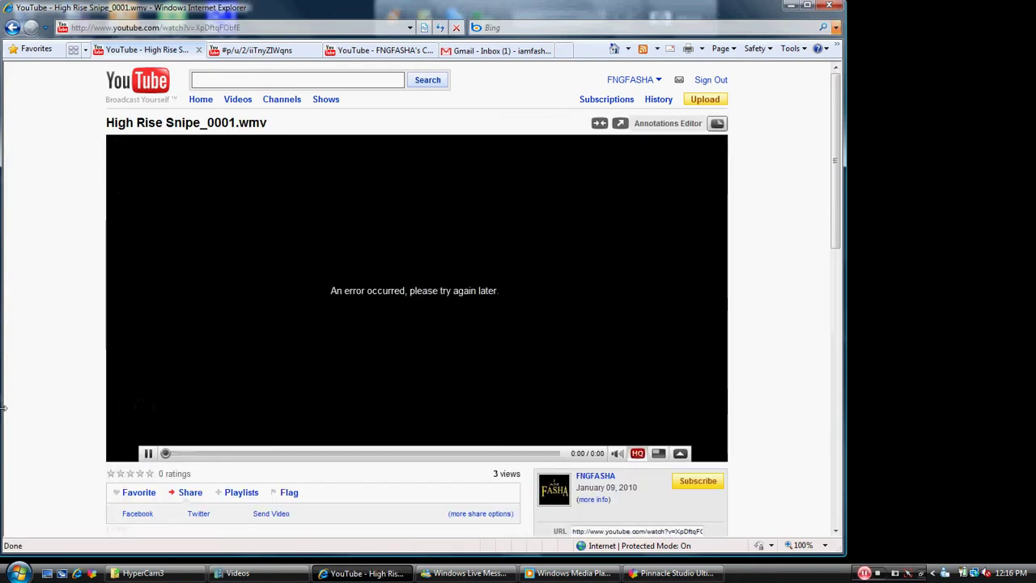